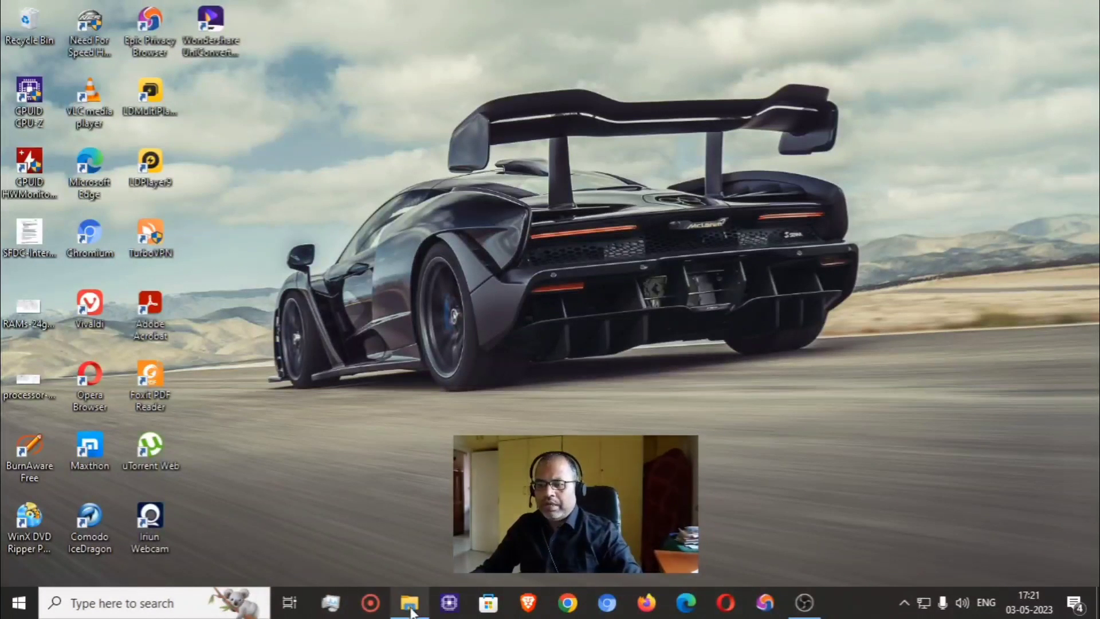
# - Locate the TP-Link DVD RW Drive (G:) under This PC, then minimize File Explorer
pyautogui.moveTo(412, 610)
pyautogui.click(423, 516)
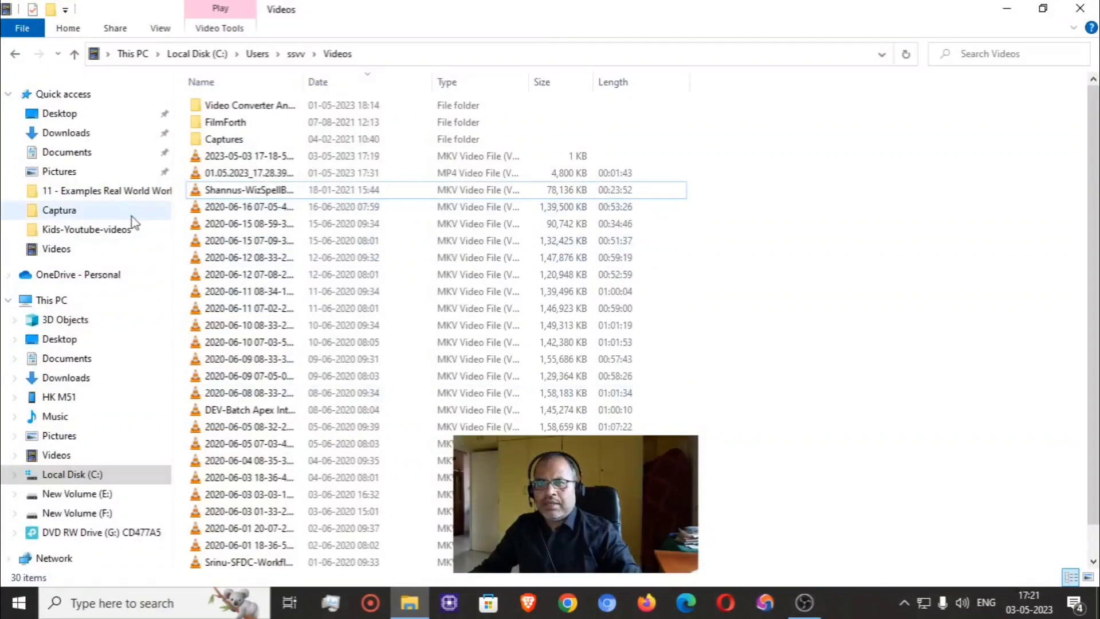
pyautogui.click(60, 301)
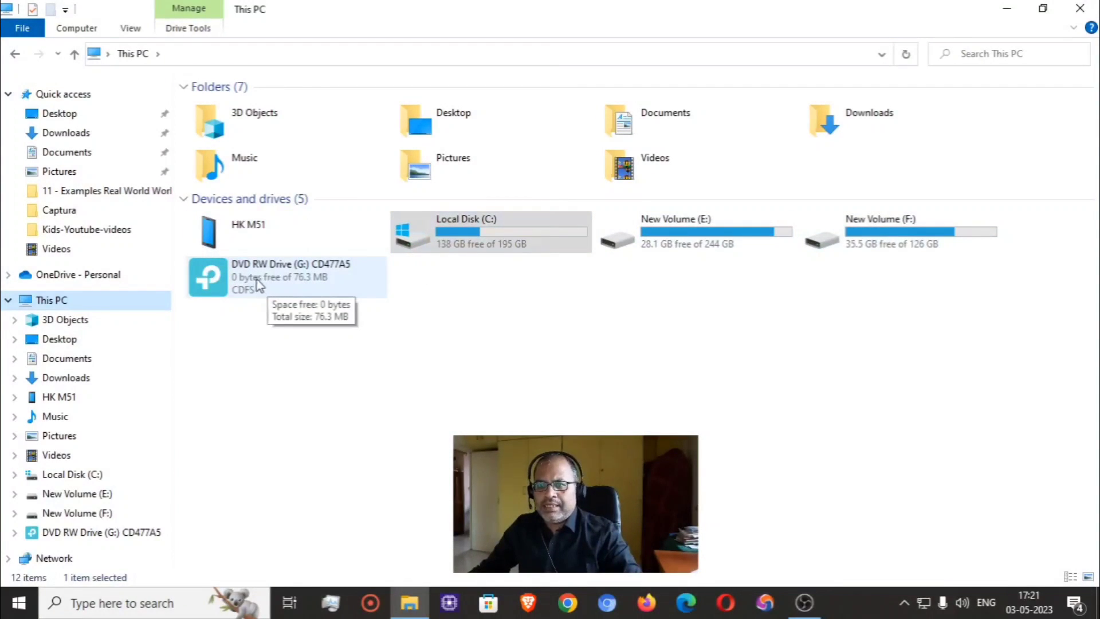
pyautogui.rightClick(259, 275)
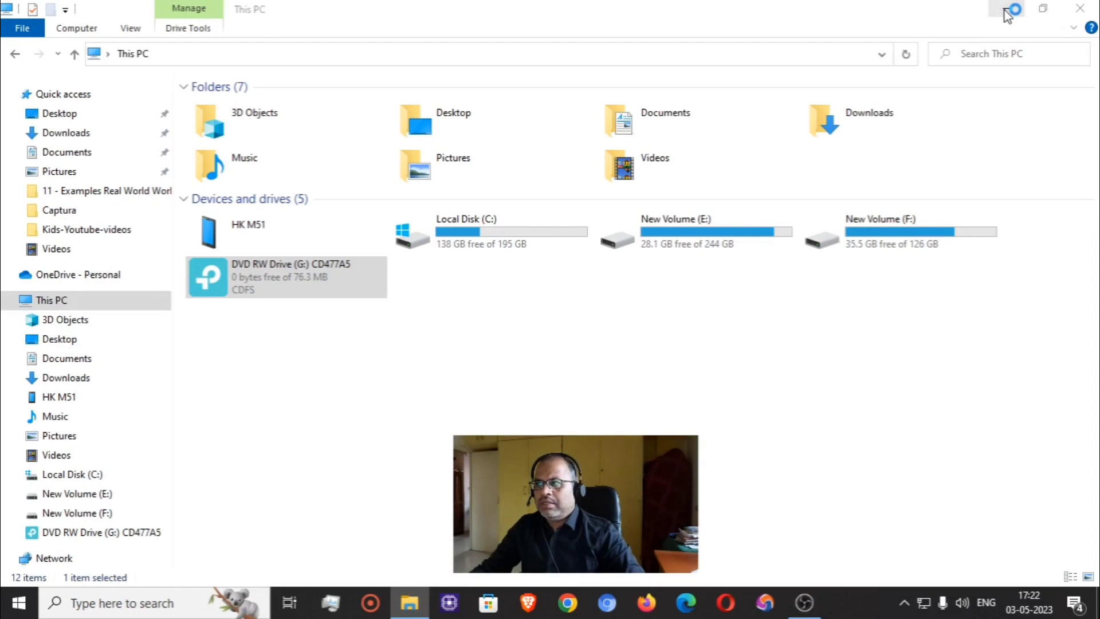
pyautogui.click(1004, 11)
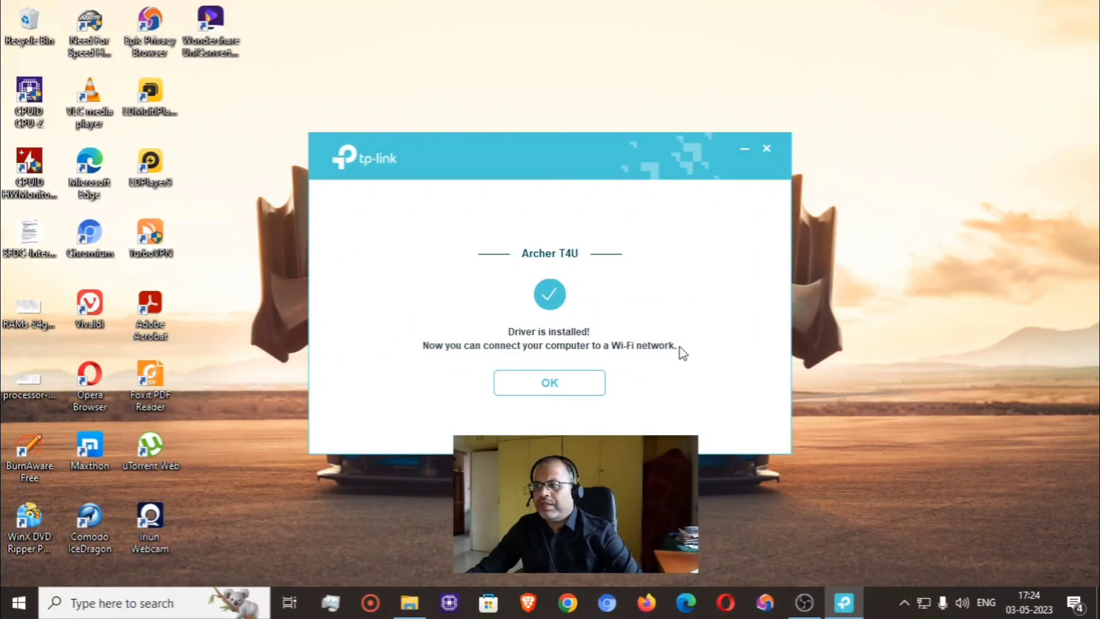
# - Acknowledge the finished driver installation and answer Yes to installing the WPS Tool
pyautogui.click(552, 381)
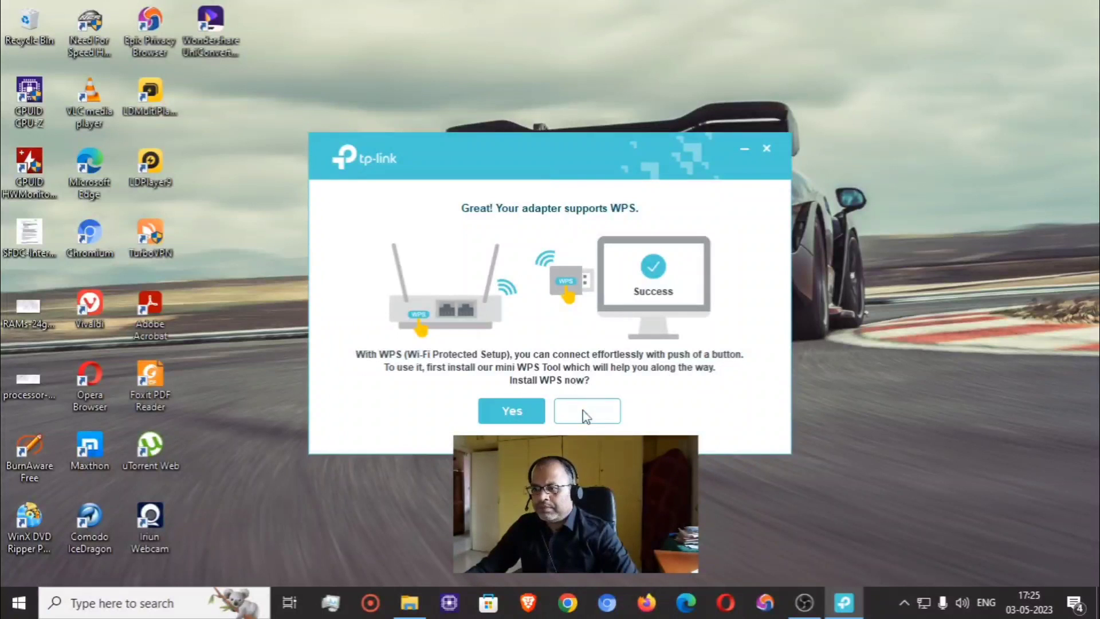
pyautogui.click(520, 419)
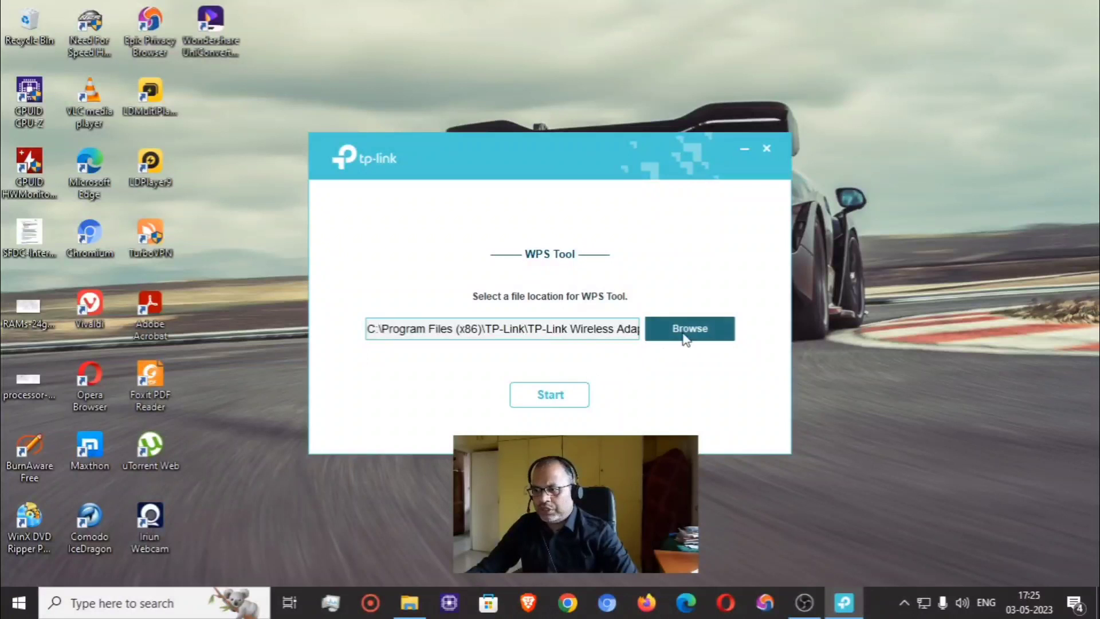
# - Start the WPS Tool install in the default Program Files (x86)\TP-Link path, then bring up Windows search
pyautogui.click(559, 403)
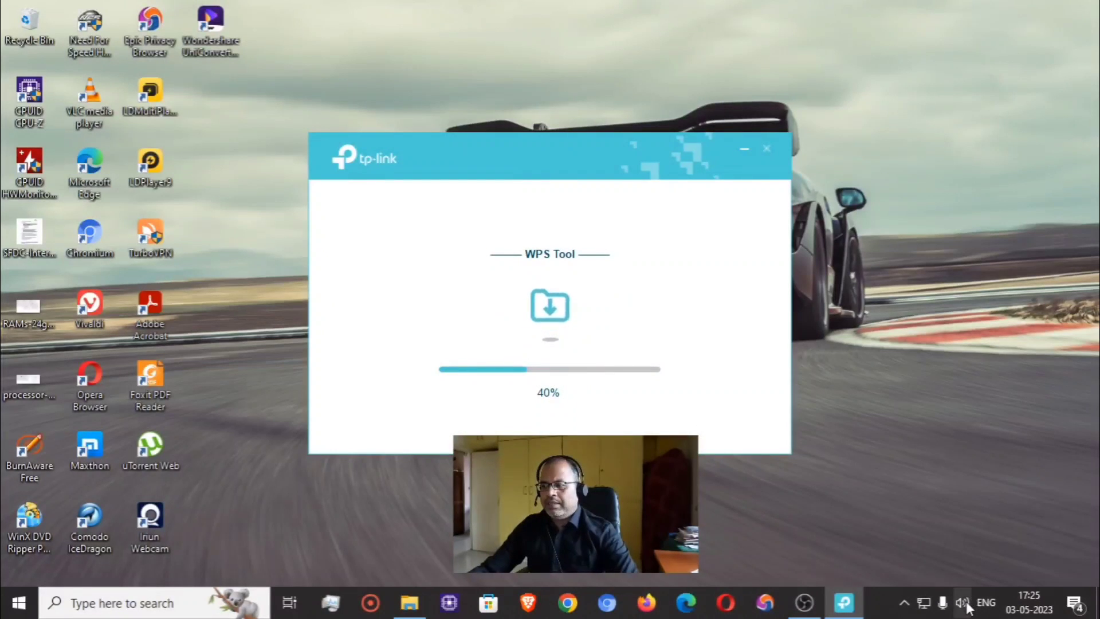
pyautogui.click(904, 602)
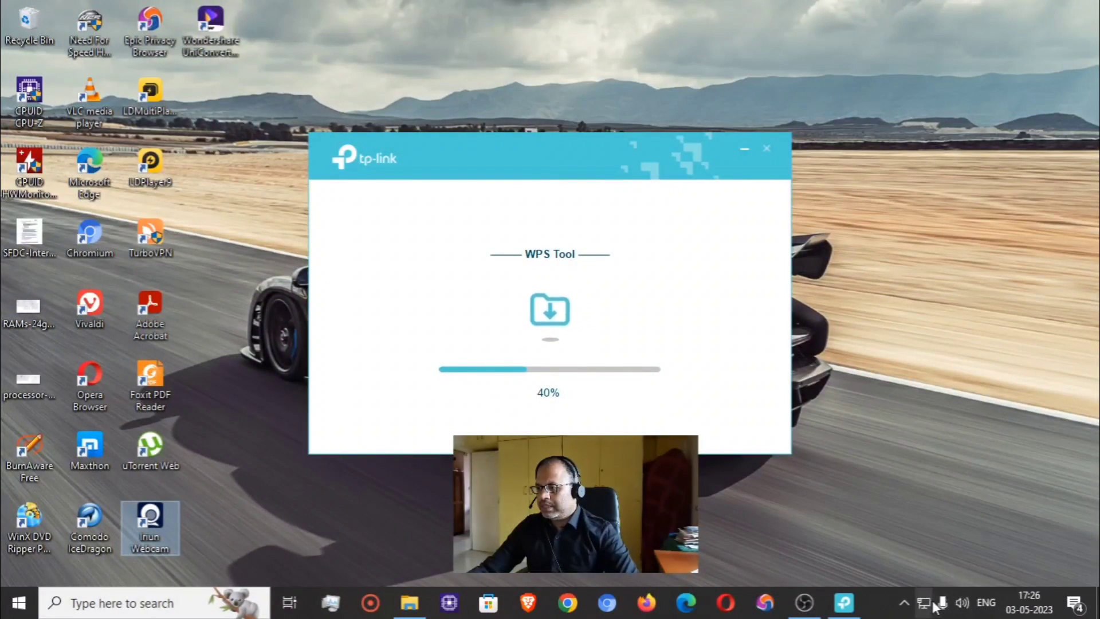
pyautogui.click(906, 603)
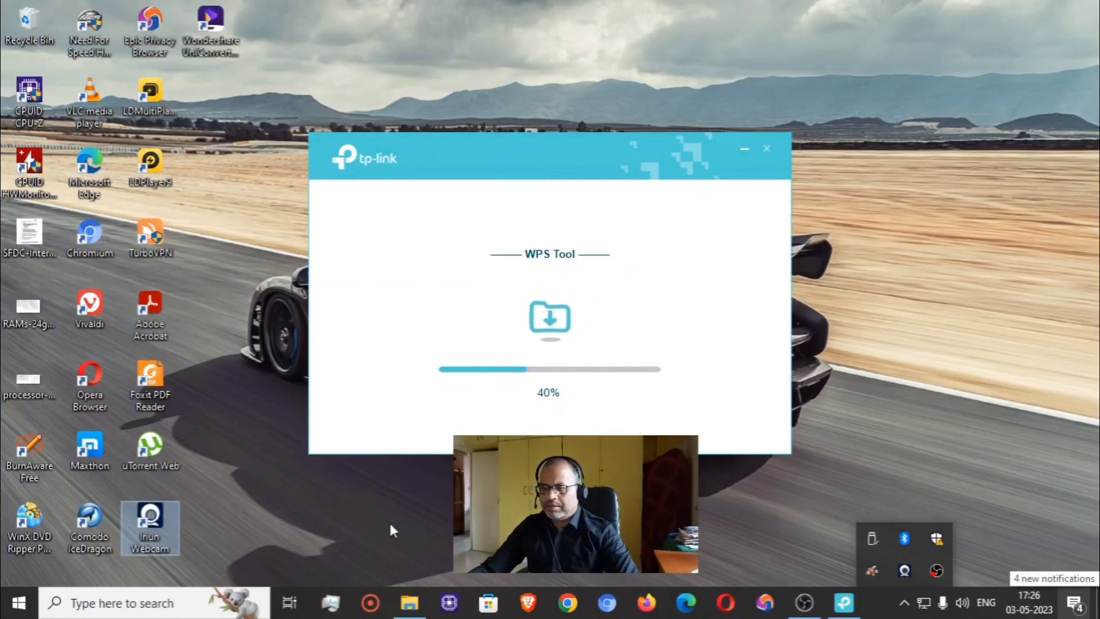
pyautogui.click(121, 608)
# - Dismiss the Iriun Webcam notification and search Windows for 'network settings'
pyautogui.click(1074, 602)
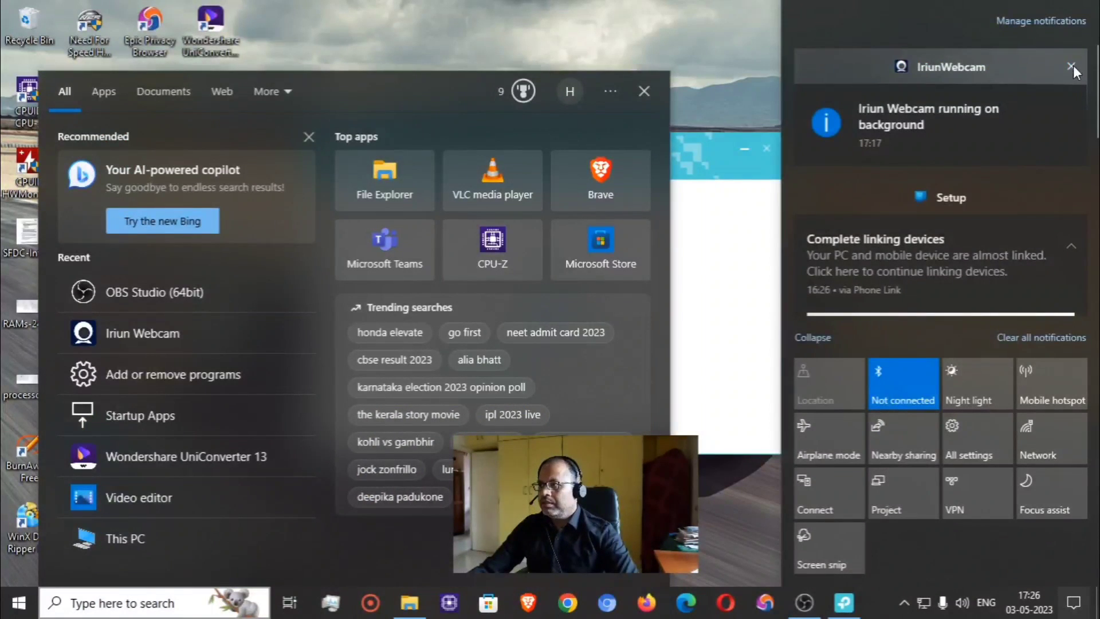
pyautogui.click(1071, 67)
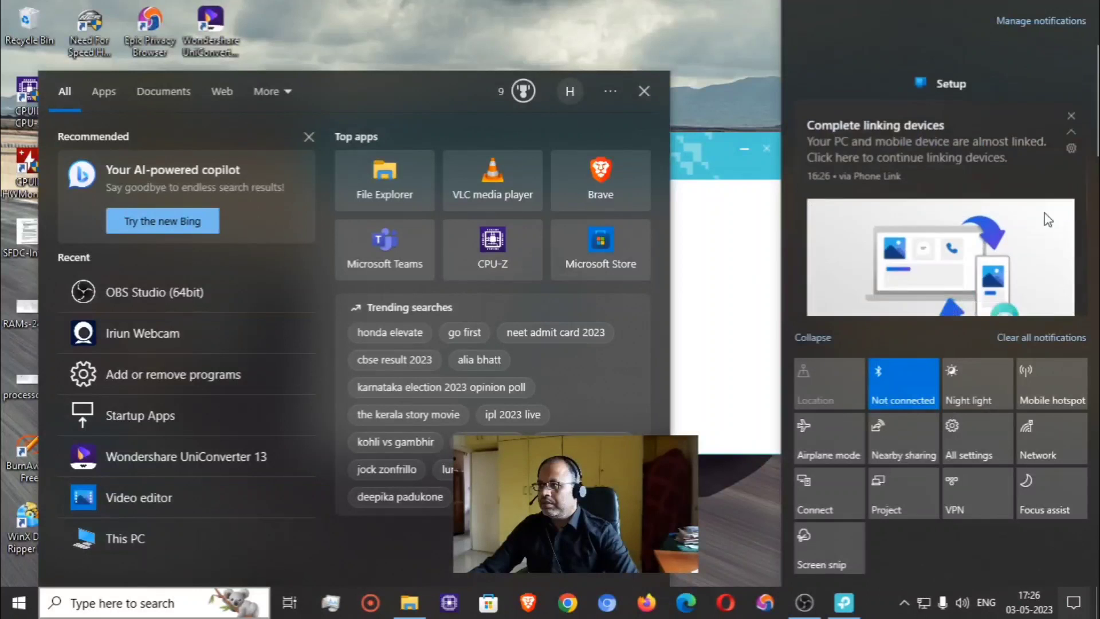
pyautogui.click(744, 521)
pyautogui.click(143, 609)
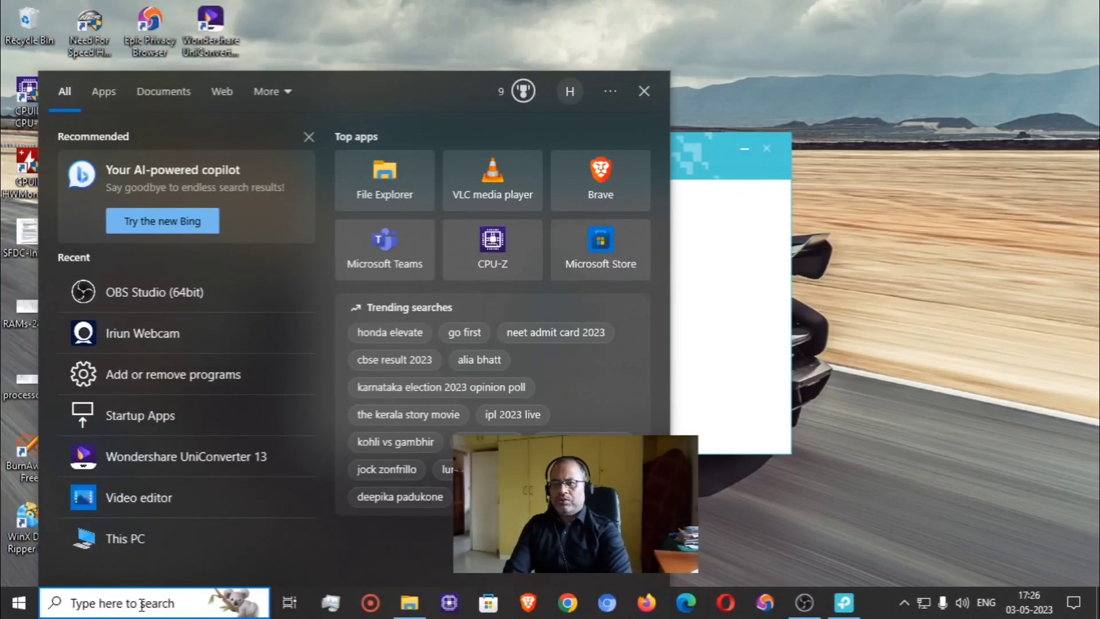
pyautogui.write('network settings')
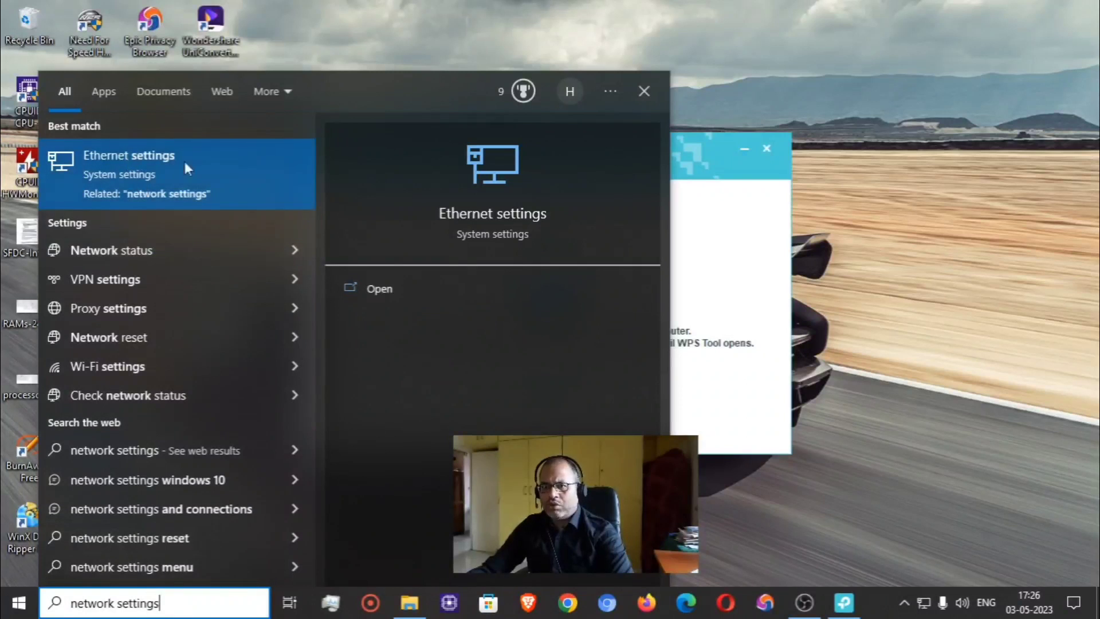
# - Open Ethernet settings, showing HariACT 2 connected and Ethernet not connected
pyautogui.click(383, 291)
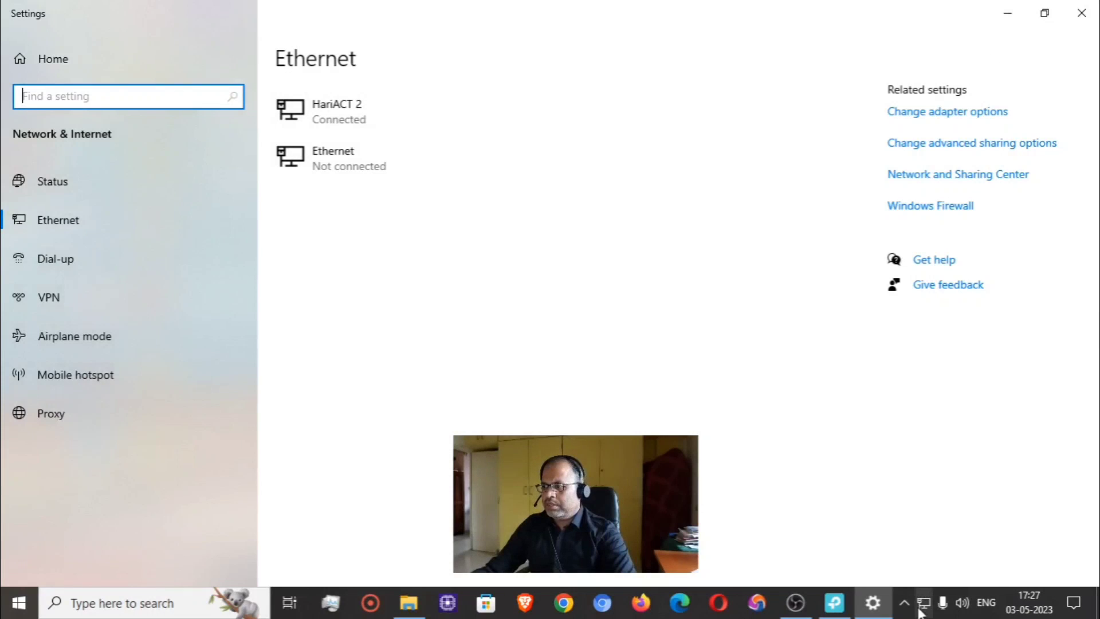
# - Minimize Settings, peek at the Wi-Fi list, and confirm the WPS Tool installed message
pyautogui.moveTo(924, 608)
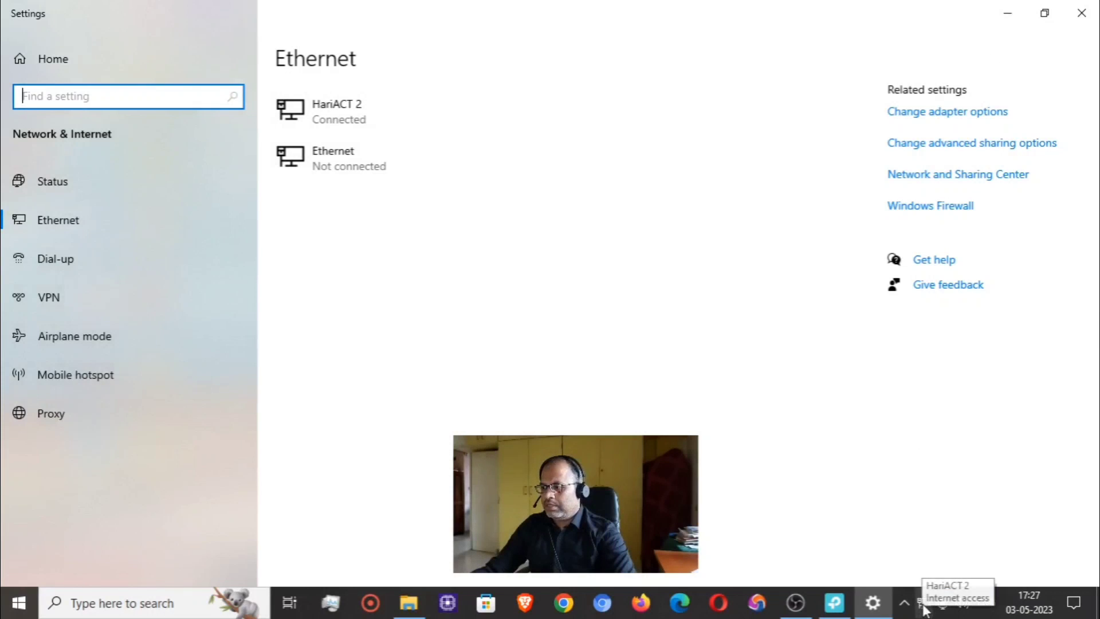
pyautogui.click(1007, 13)
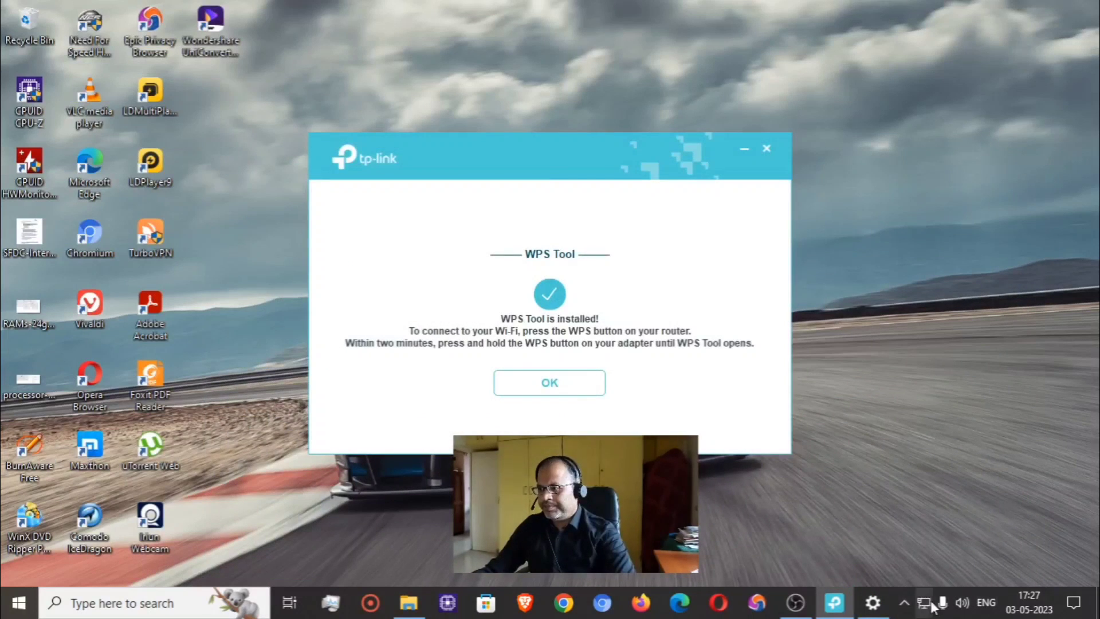
pyautogui.moveTo(922, 607)
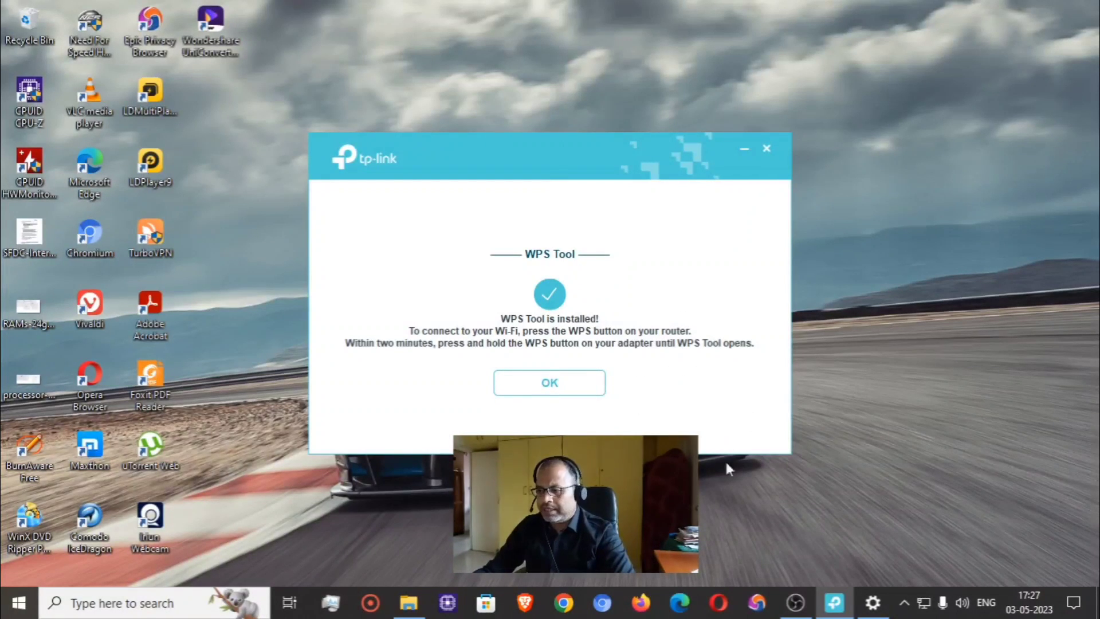
pyautogui.click(923, 602)
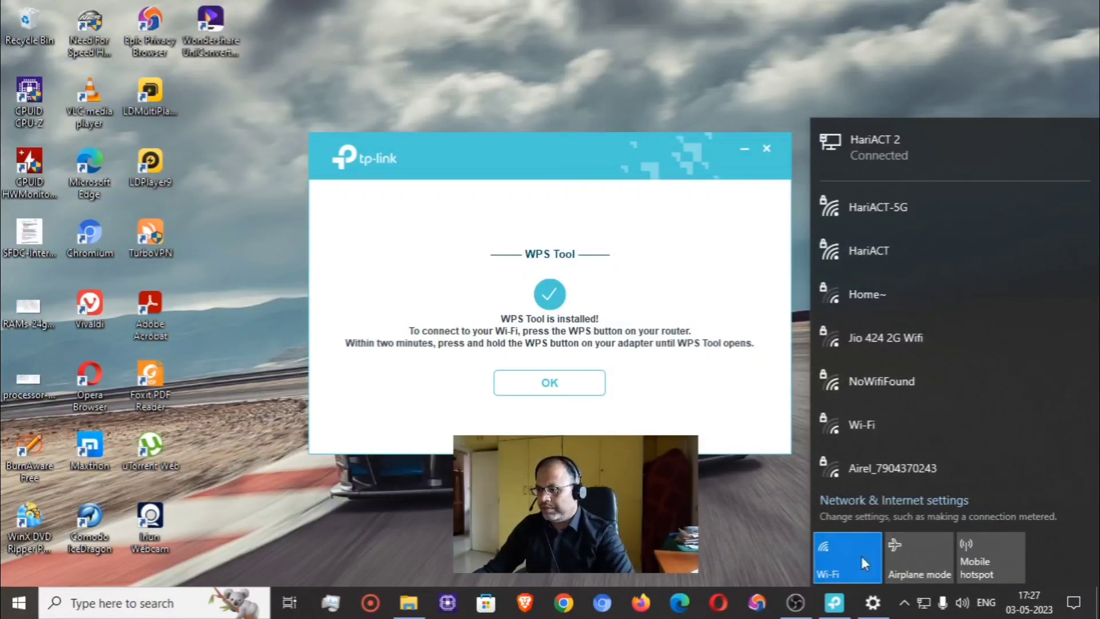
pyautogui.click(560, 385)
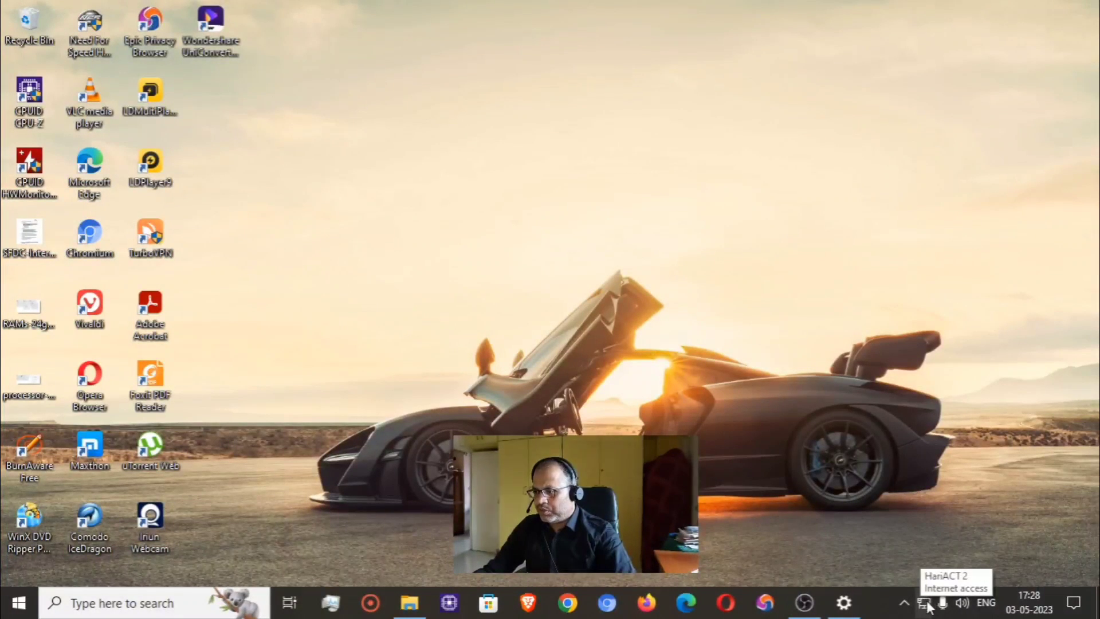
# - Open the network flyout and scroll the Wi-Fi list to find HariACT-5G near the top
pyautogui.click(924, 603)
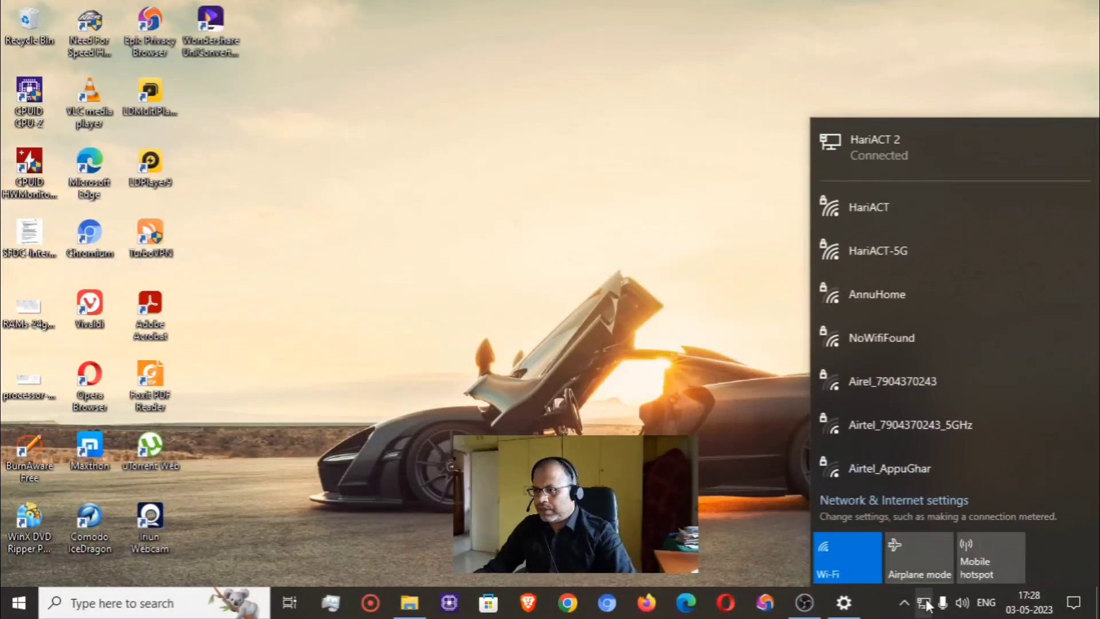
pyautogui.scroll(-5, 907, 390)
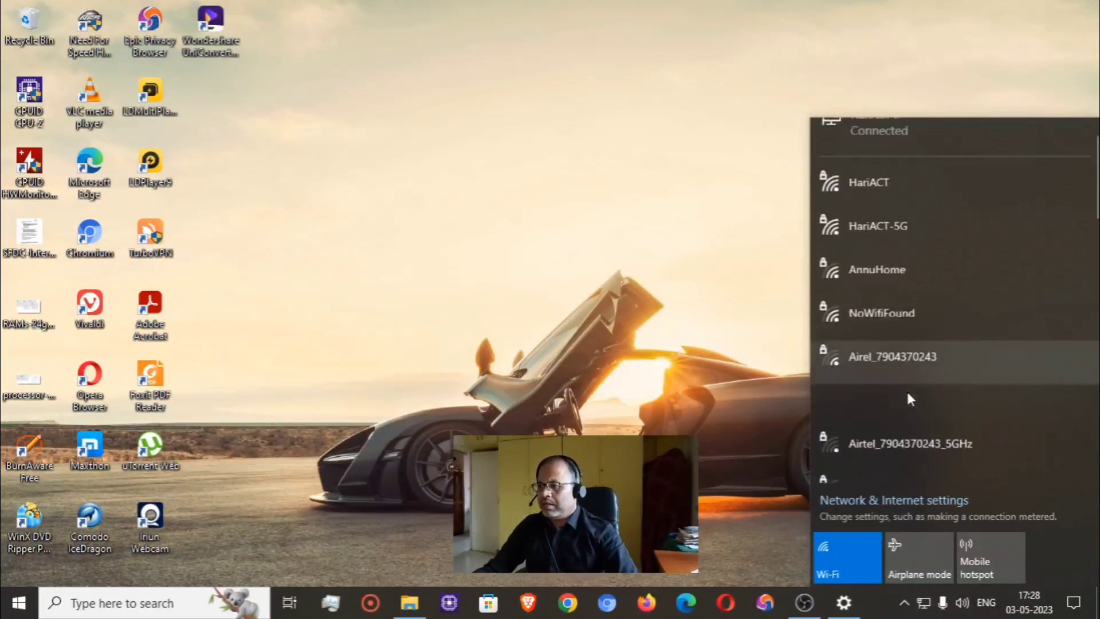
pyautogui.scroll(-10, 907, 399)
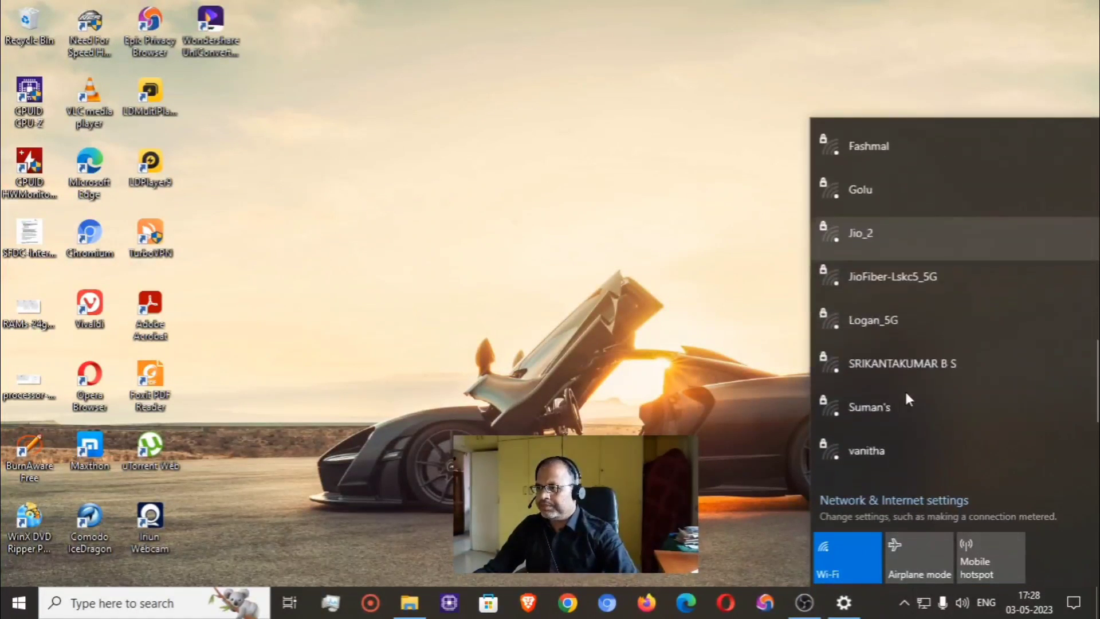
pyautogui.scroll(15, 904, 401)
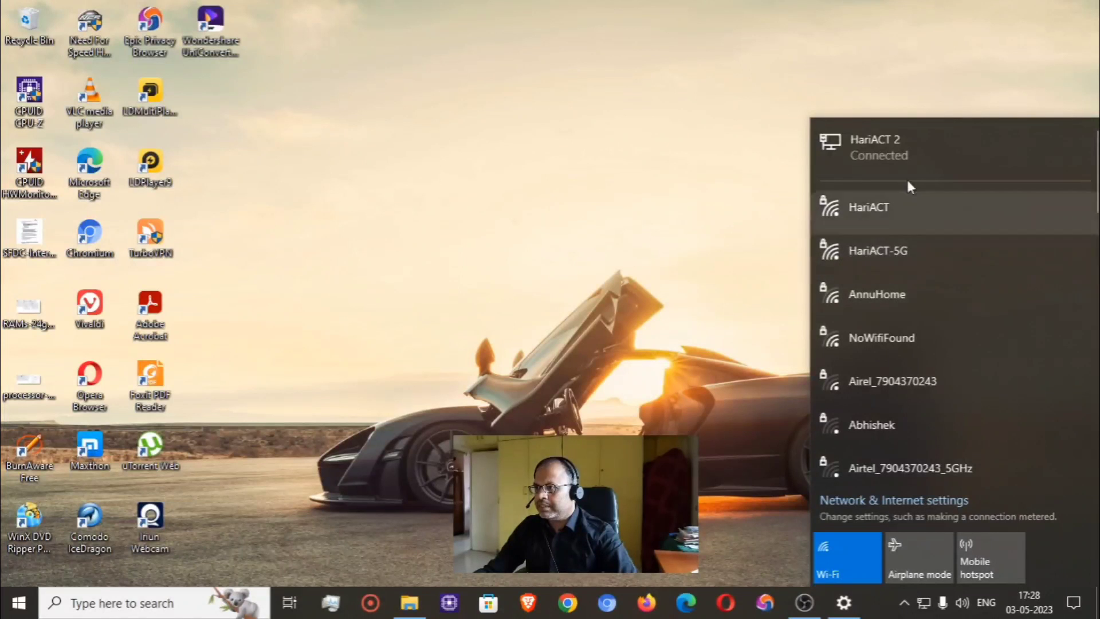
# - Inspect the HariACT 2 page (Private profile, metered off), then close Settings
pyautogui.click(881, 150)
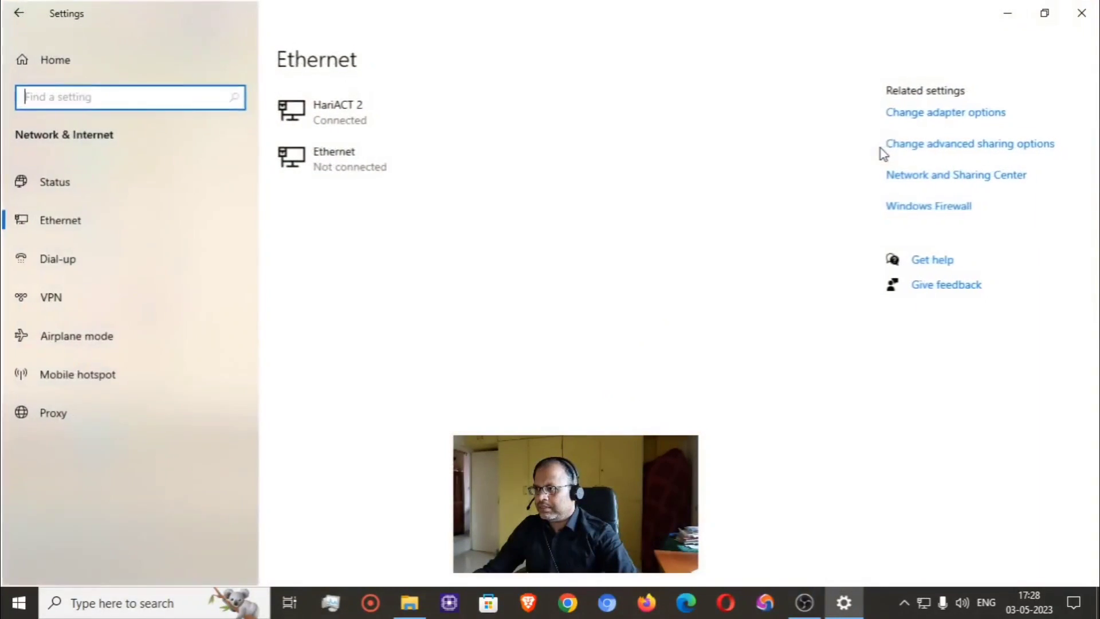
pyautogui.click(346, 121)
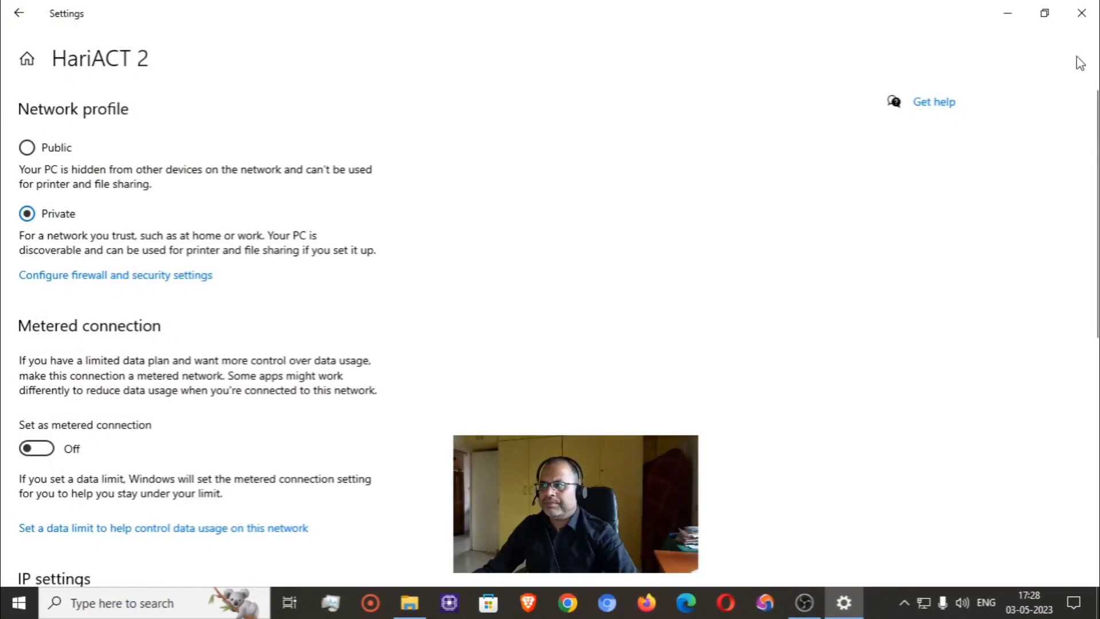
pyautogui.click(1081, 12)
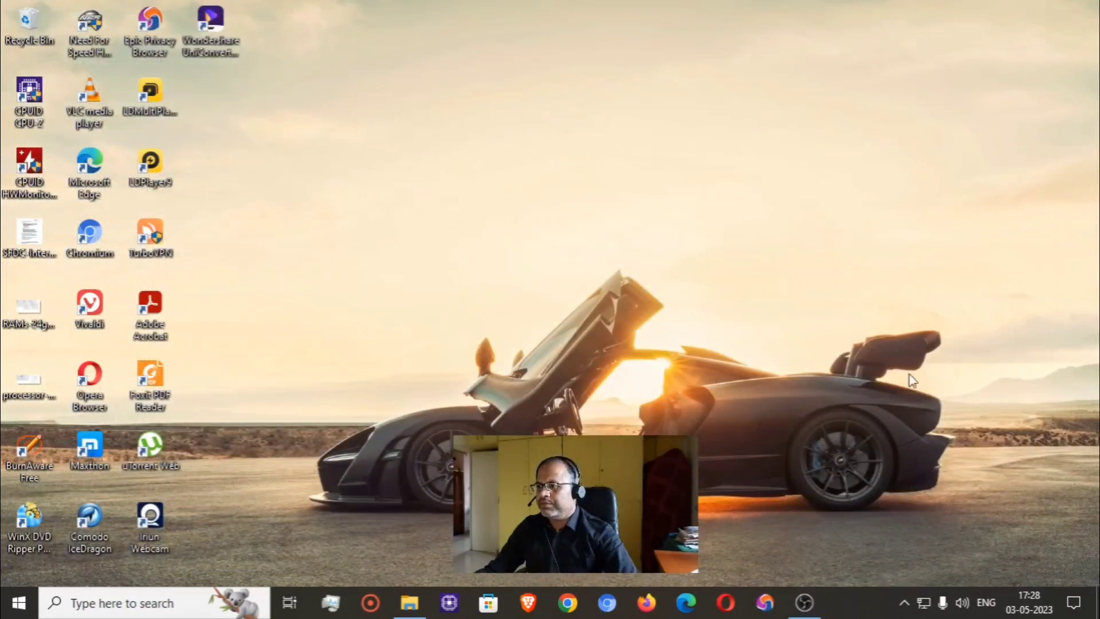
# - Open the tray network flyout listing HariACT, HariACT-5G and the connected HariACT 2
pyautogui.click(924, 602)
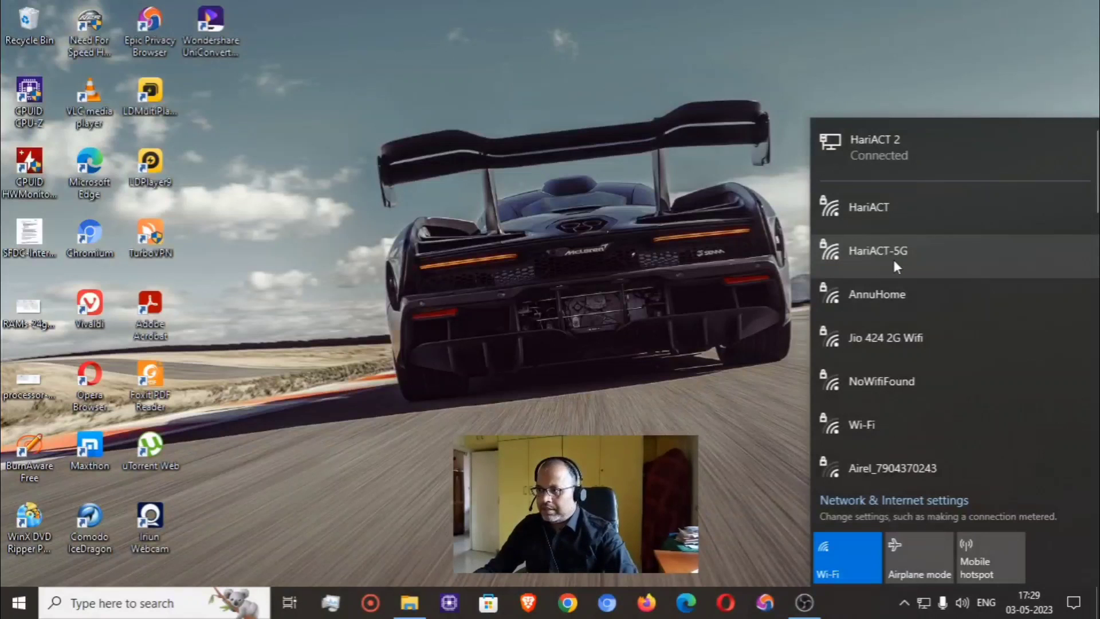
# - Join HariACT-5G with Connect automatically on, entering the network security key
pyautogui.click(894, 257)
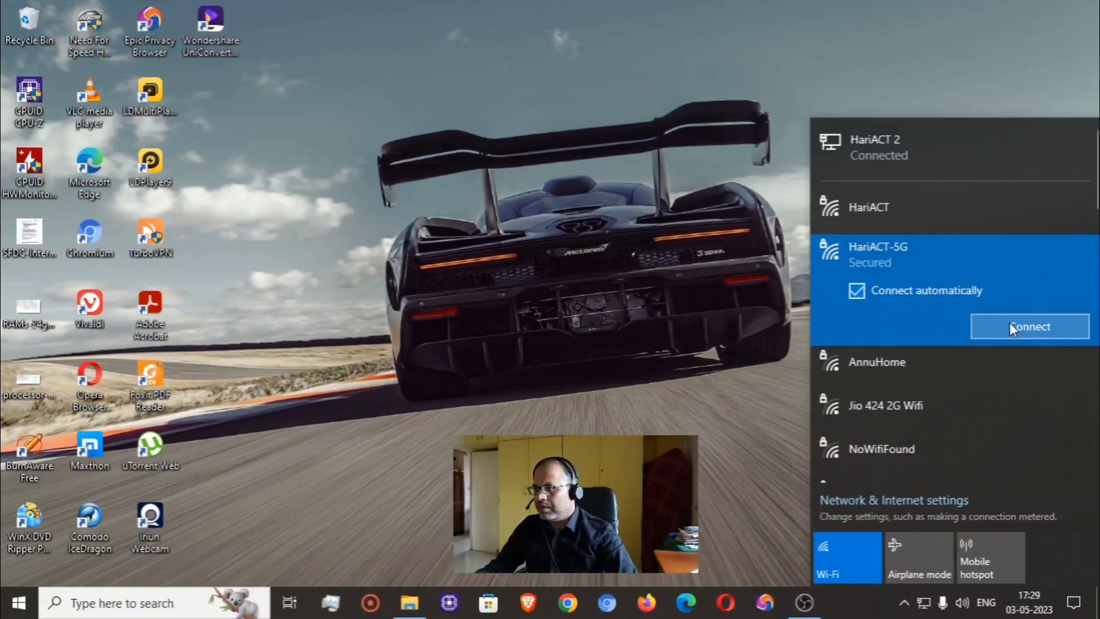
pyautogui.click(1009, 322)
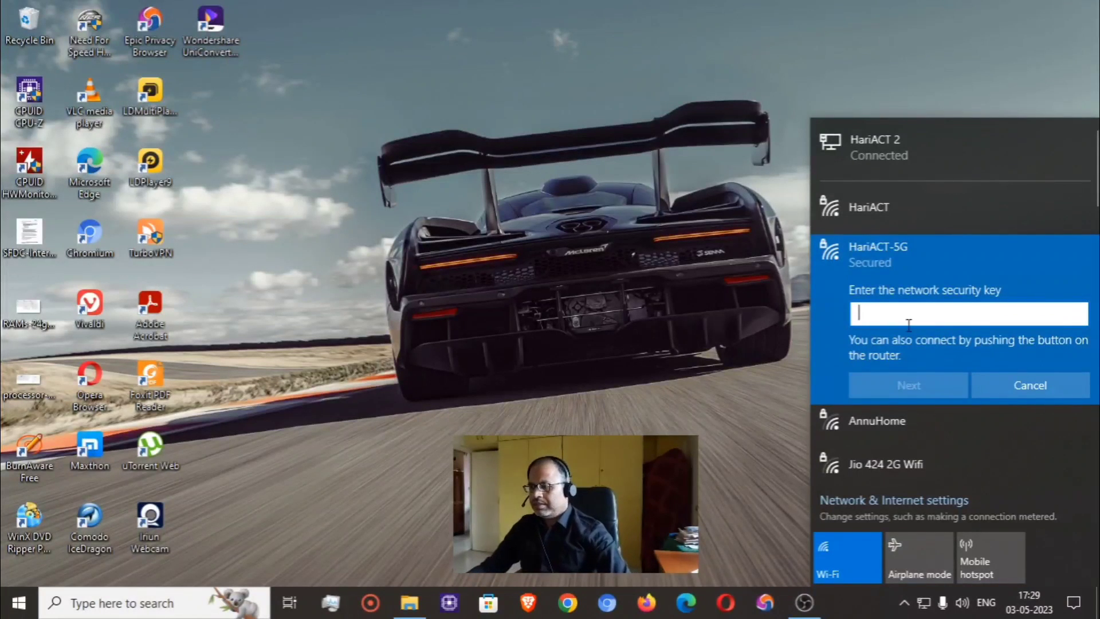
pyautogui.write('a****')
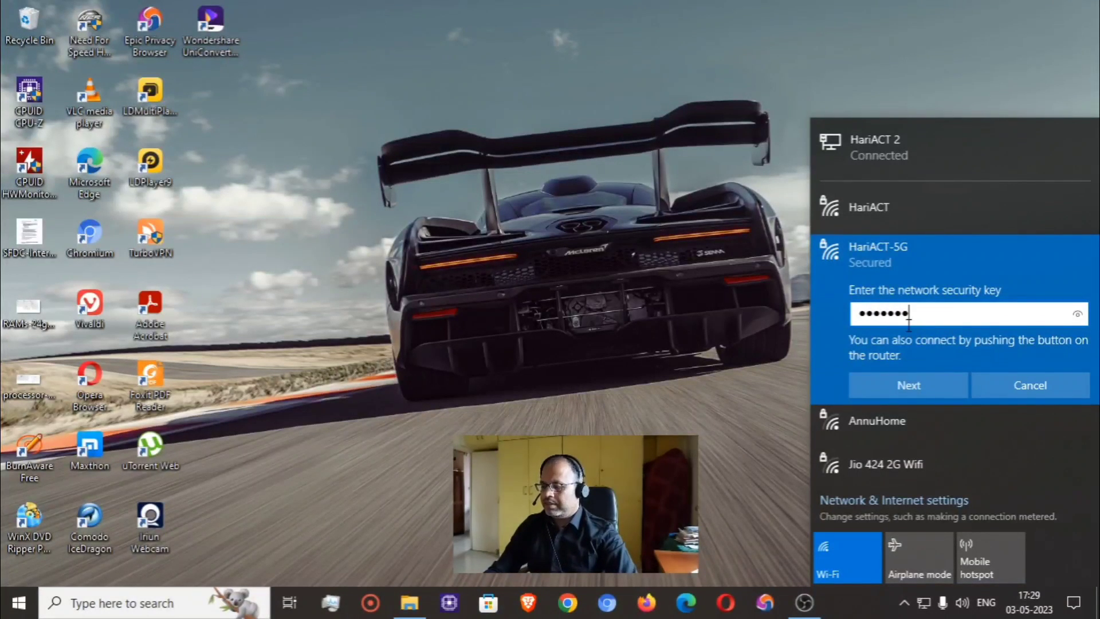
pyautogui.click(914, 385)
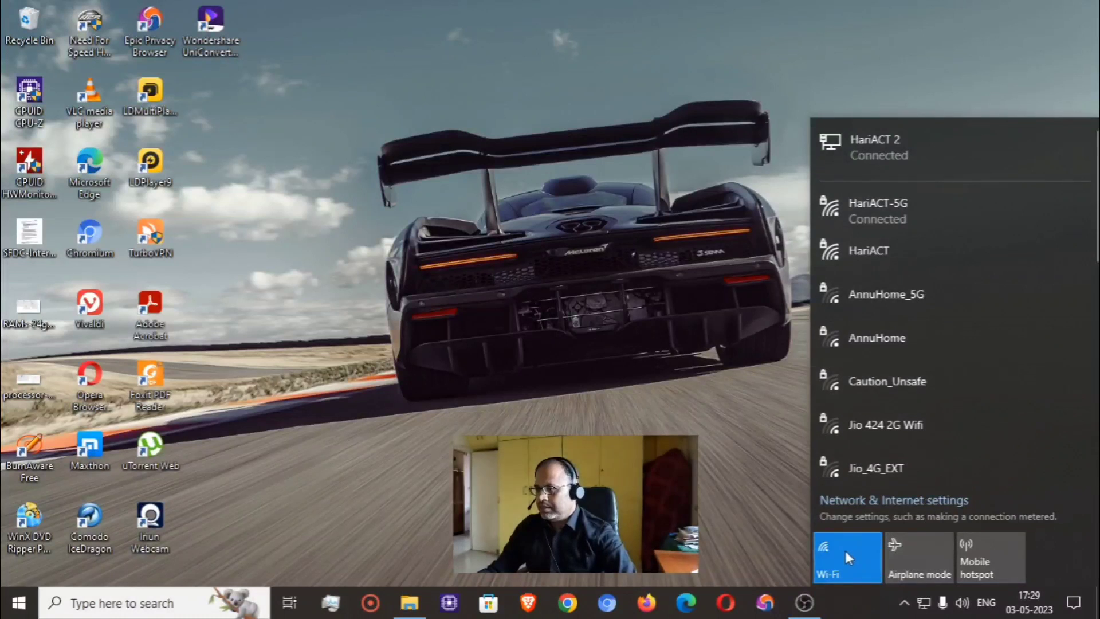
# - Open the HariACT 2 Ethernet connection's page and review its Private profile and metered-connection setting
pyautogui.click(885, 149)
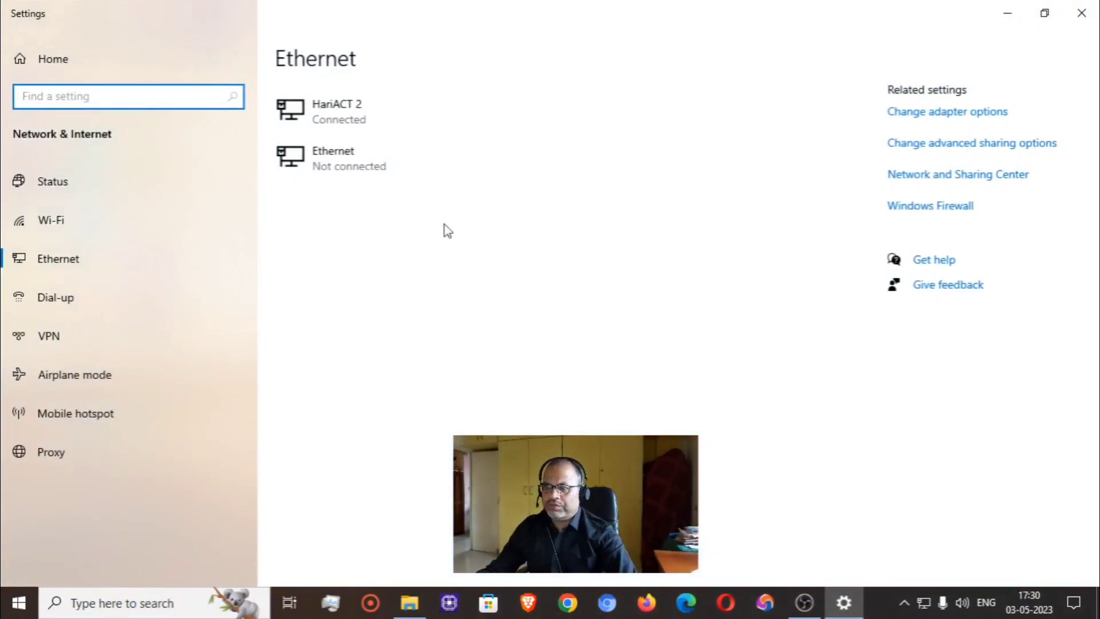
pyautogui.click(350, 117)
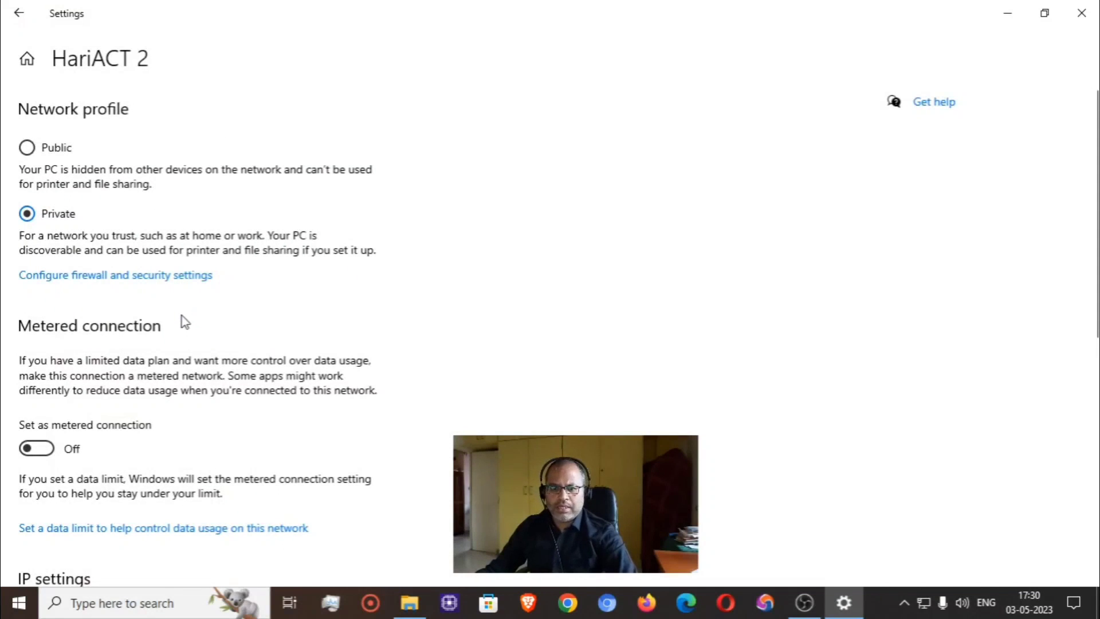
pyautogui.scroll(-10, 180, 319)
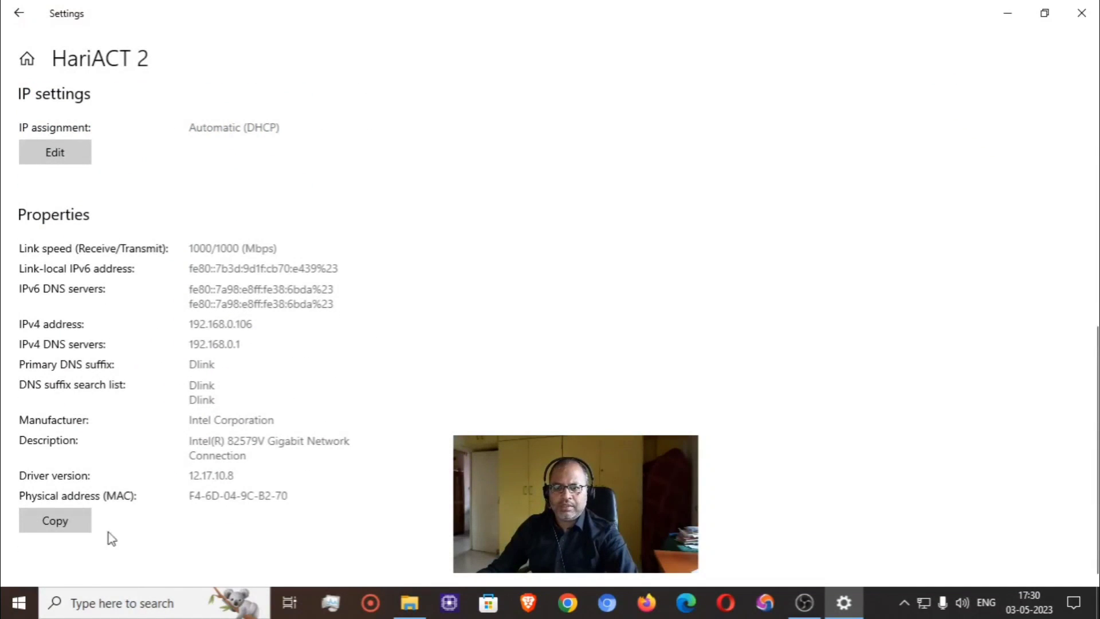
pyautogui.scroll(10, 172, 545)
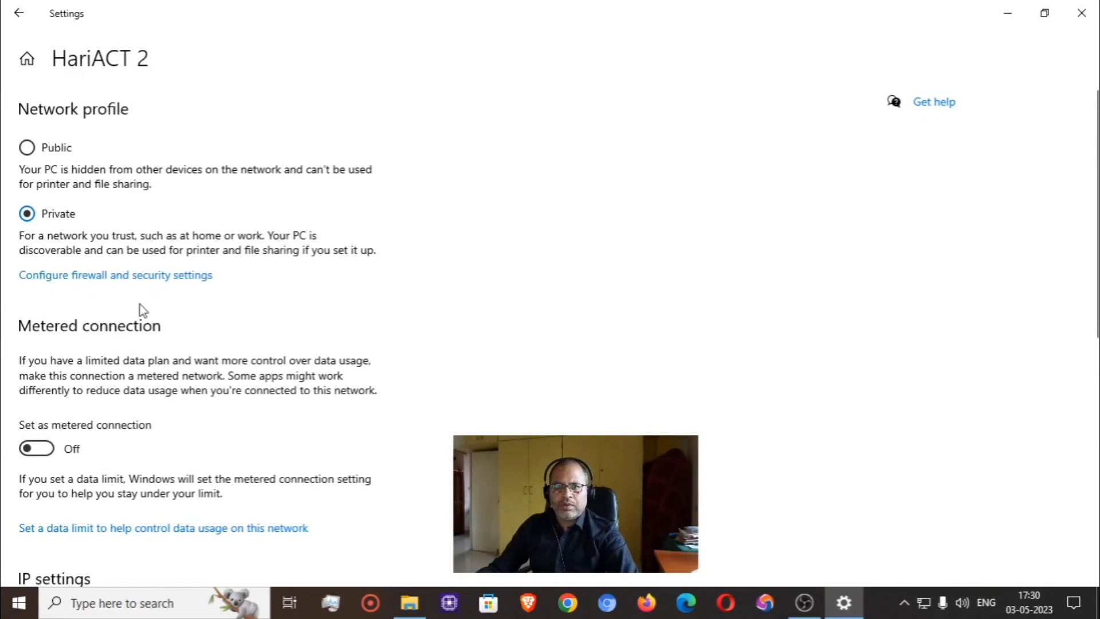
pyautogui.scroll(-8, 168, 362)
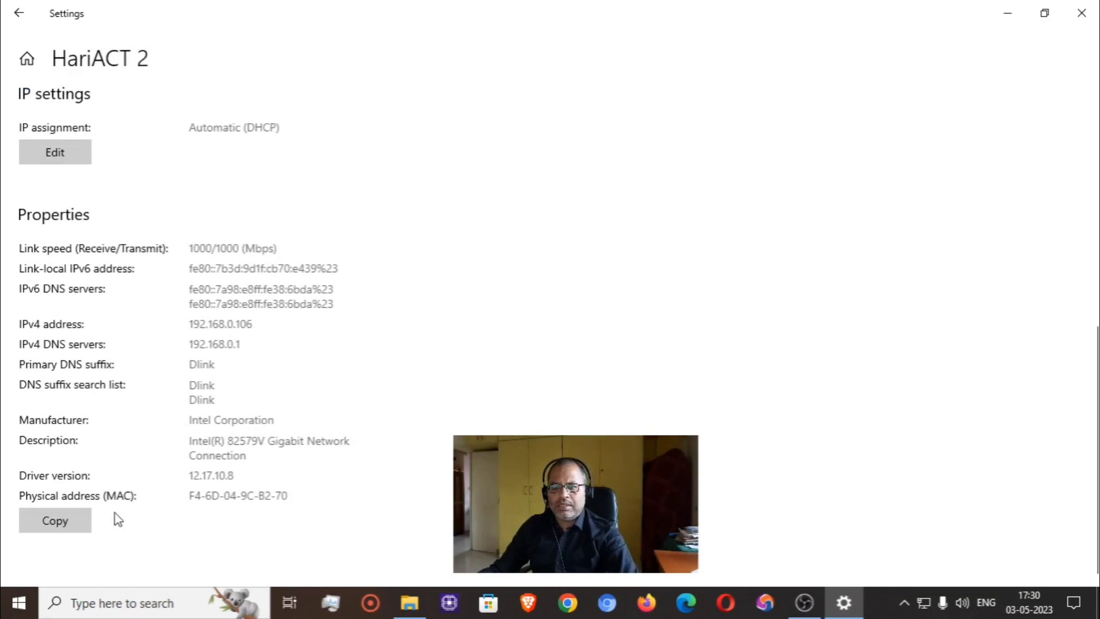
pyautogui.scroll(10, 54, 181)
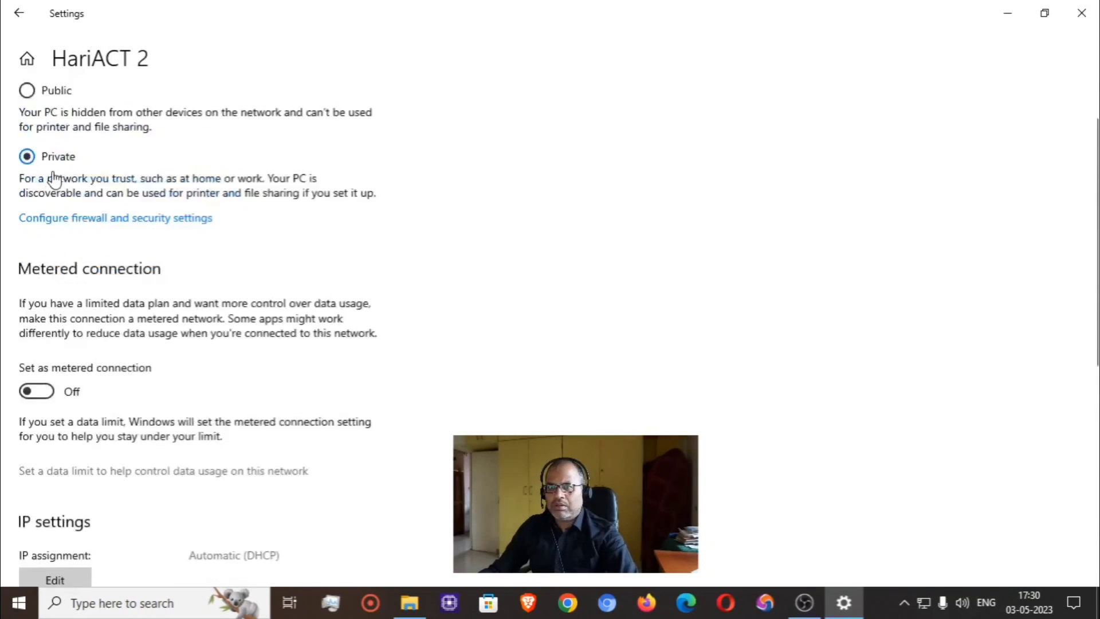
# - Return to the Ethernet overview showing HariACT 2 connected and Ethernet not connected, leaving Ethernet unpinned
pyautogui.click(19, 12)
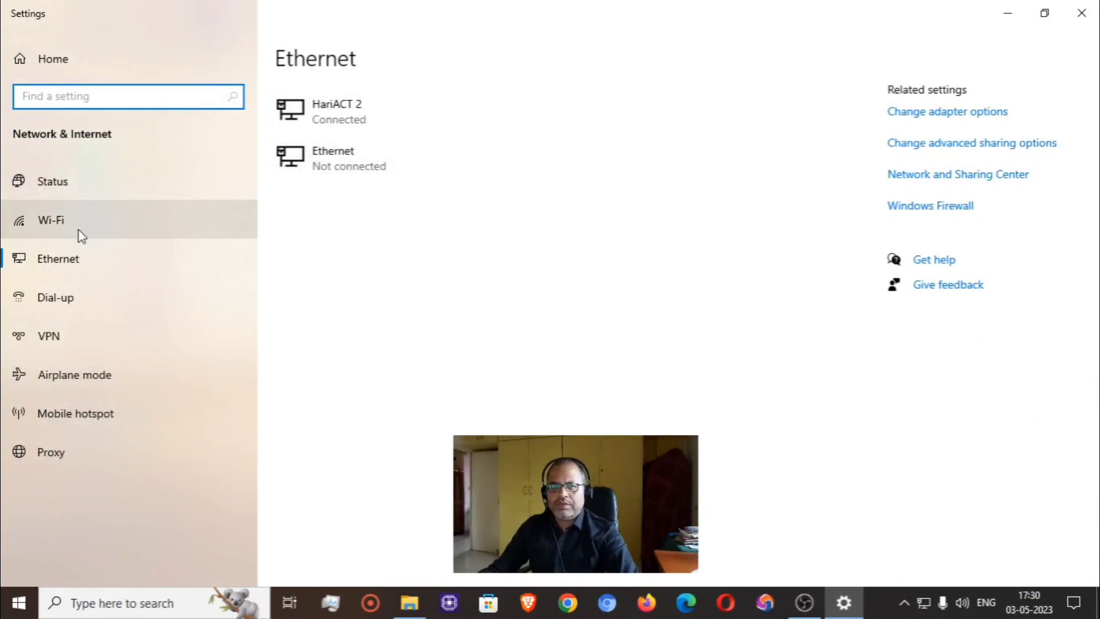
pyautogui.click(68, 266)
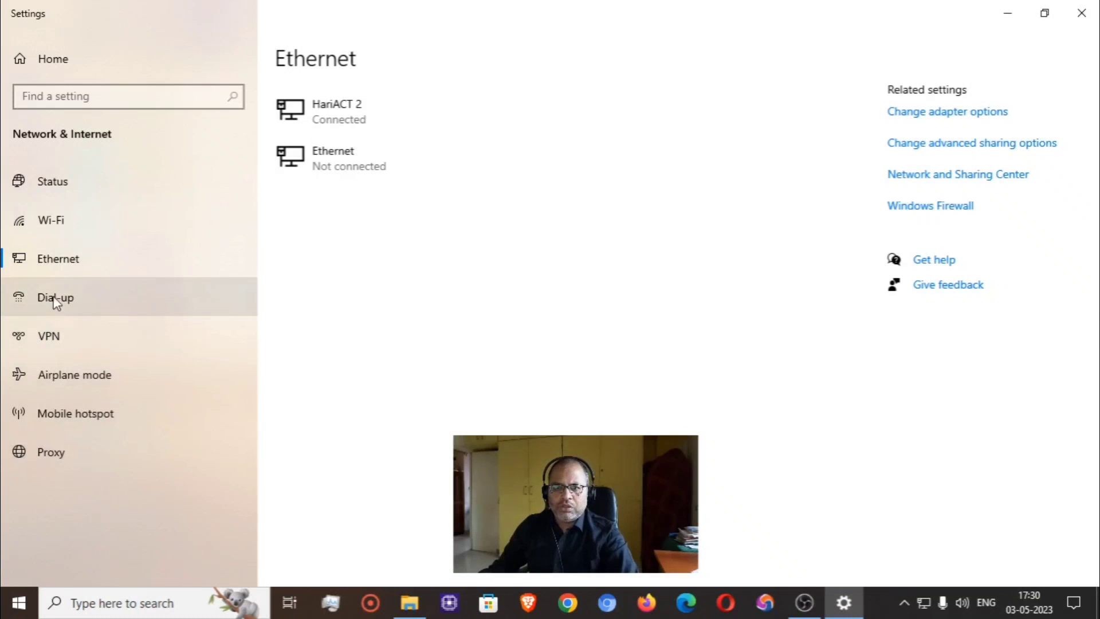
pyautogui.rightClick(58, 256)
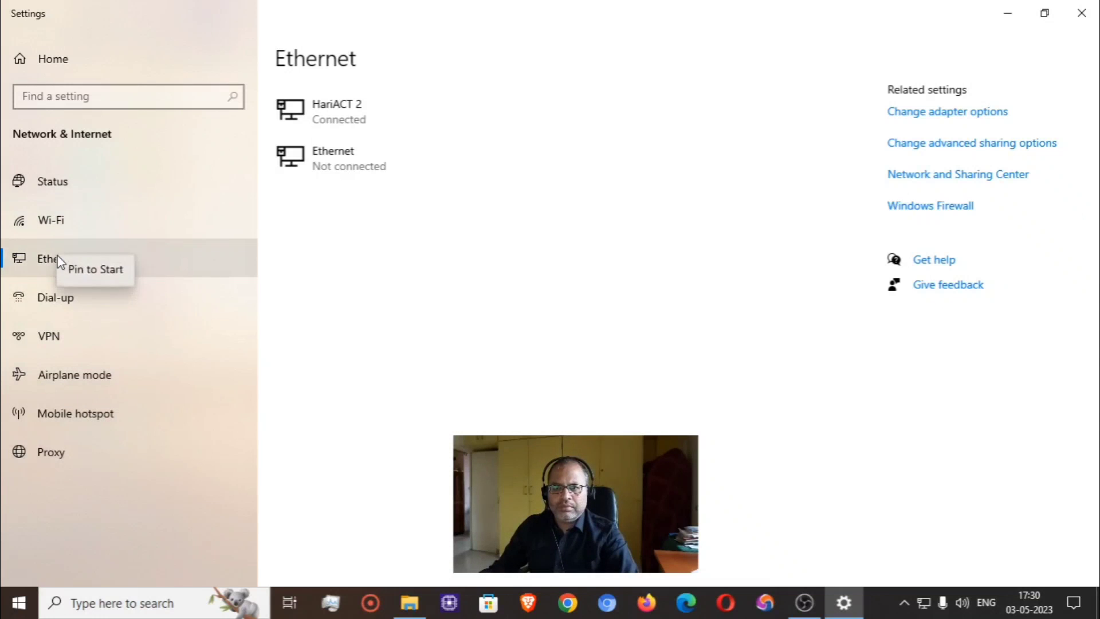
pyautogui.click(170, 279)
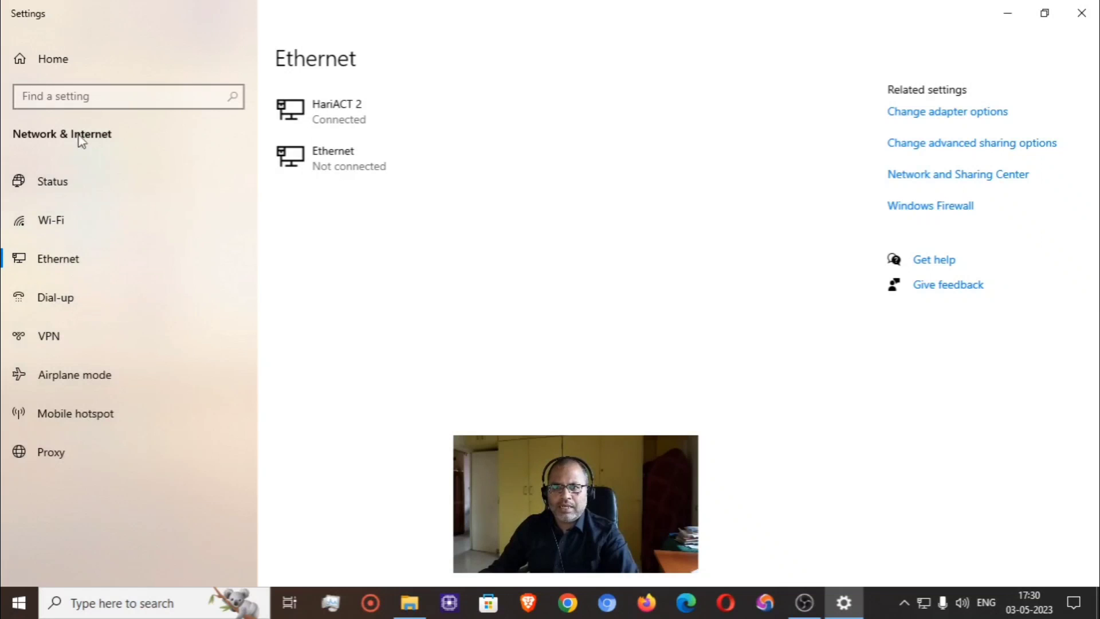
# - Check the HariACT-5G Wi-Fi status in the network flyout and minimize Settings
pyautogui.click(924, 603)
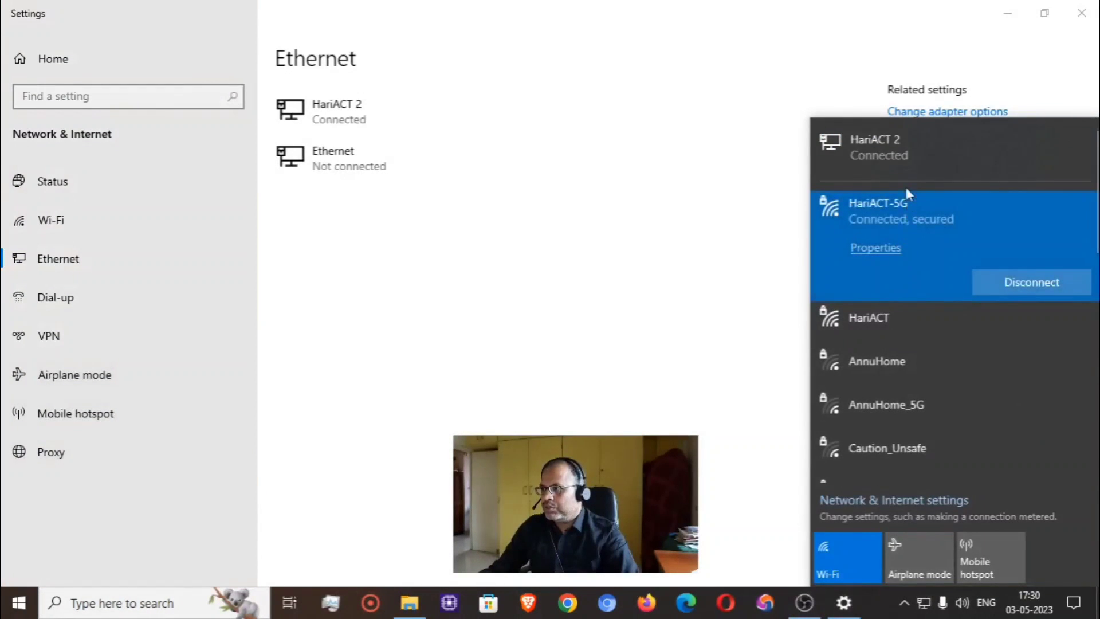
pyautogui.click(895, 148)
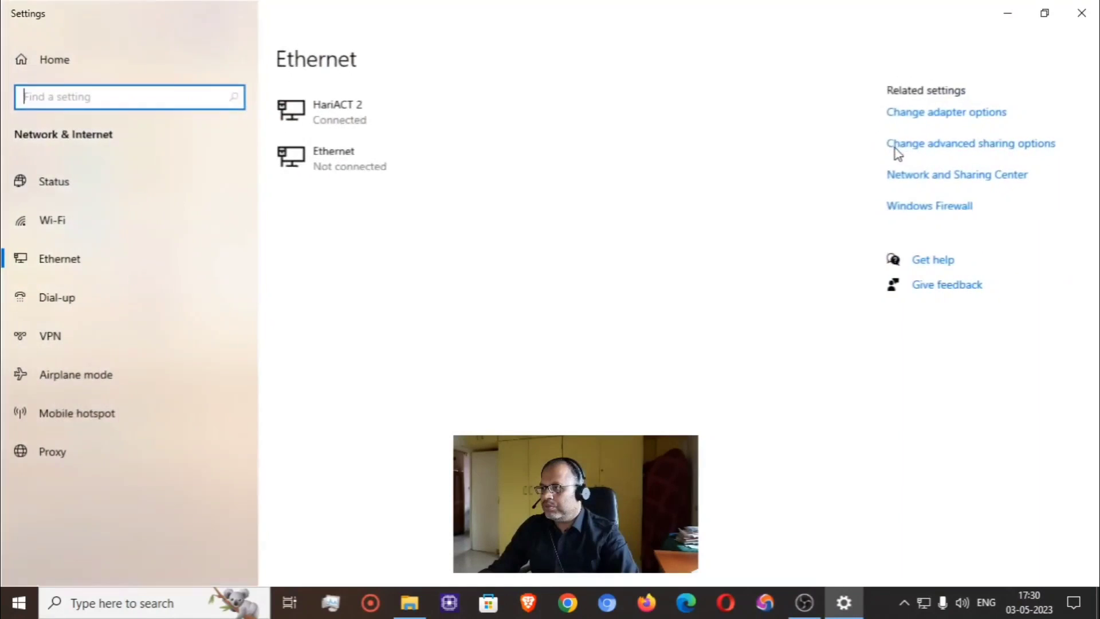
pyautogui.click(1011, 19)
# - Browse the nearby Wi-Fi networks and open the Network & Internet settings Status page
pyautogui.click(923, 602)
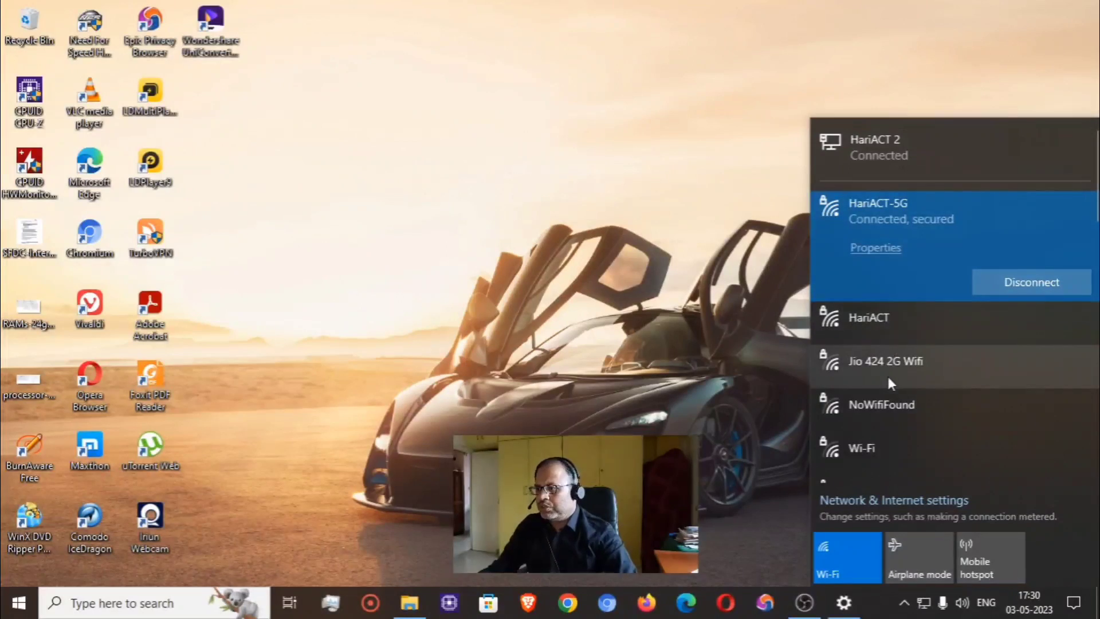
pyautogui.scroll(-5, 887, 373)
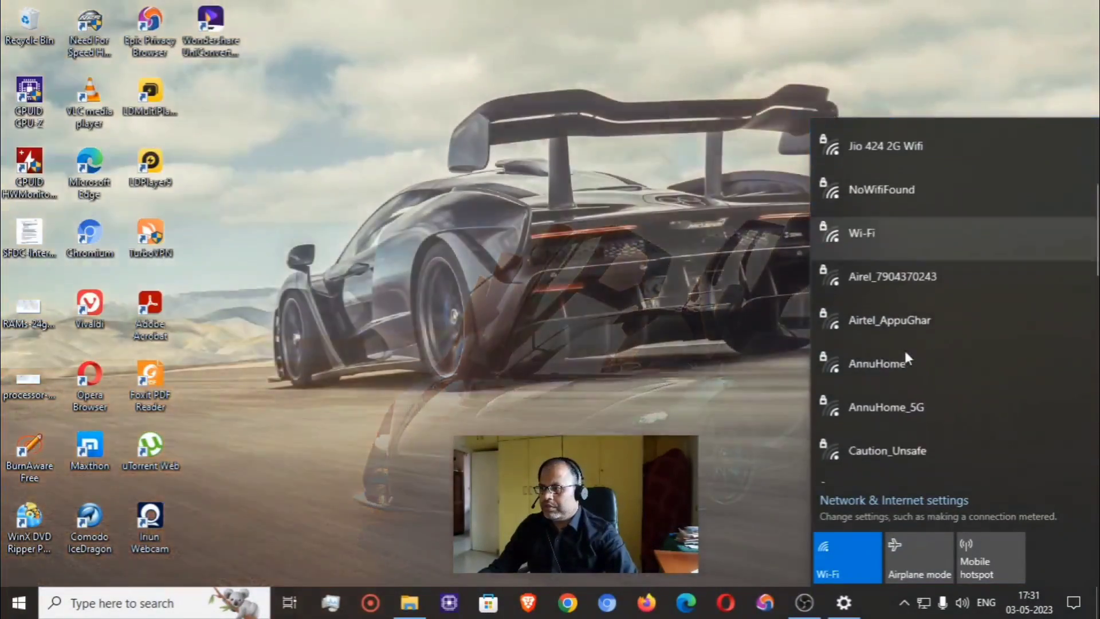
pyautogui.scroll(-8, 903, 349)
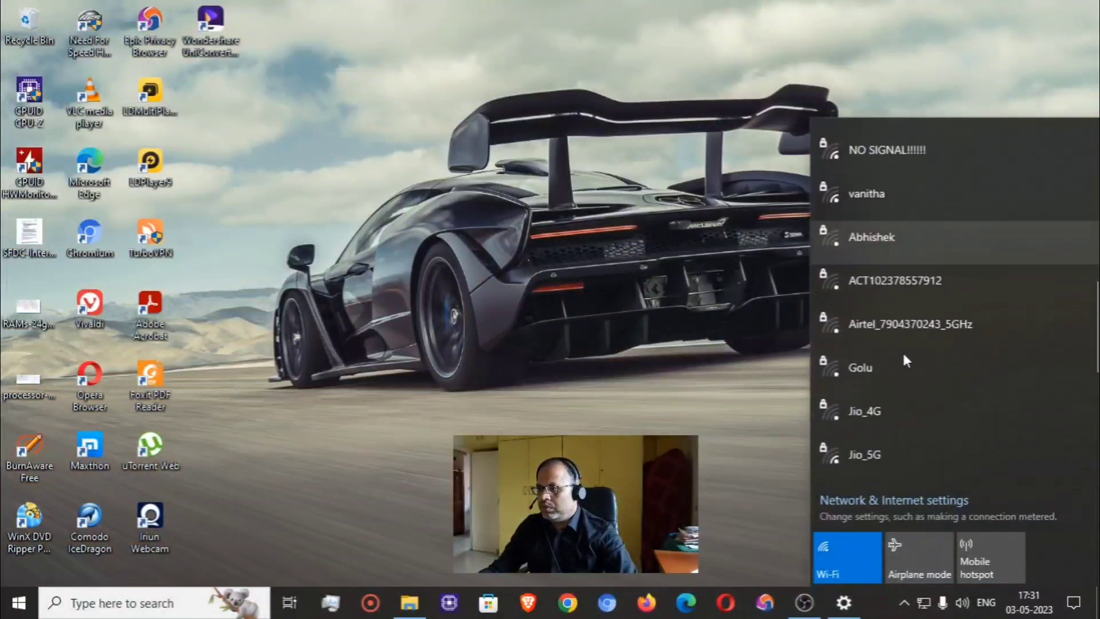
pyautogui.scroll(-6, 904, 356)
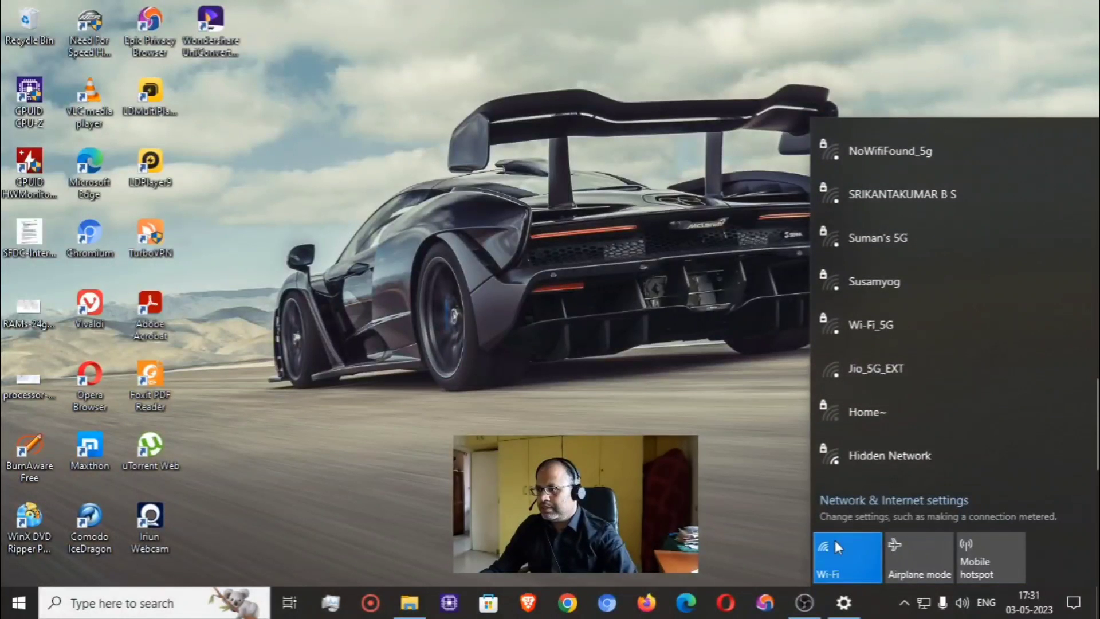
pyautogui.click(913, 503)
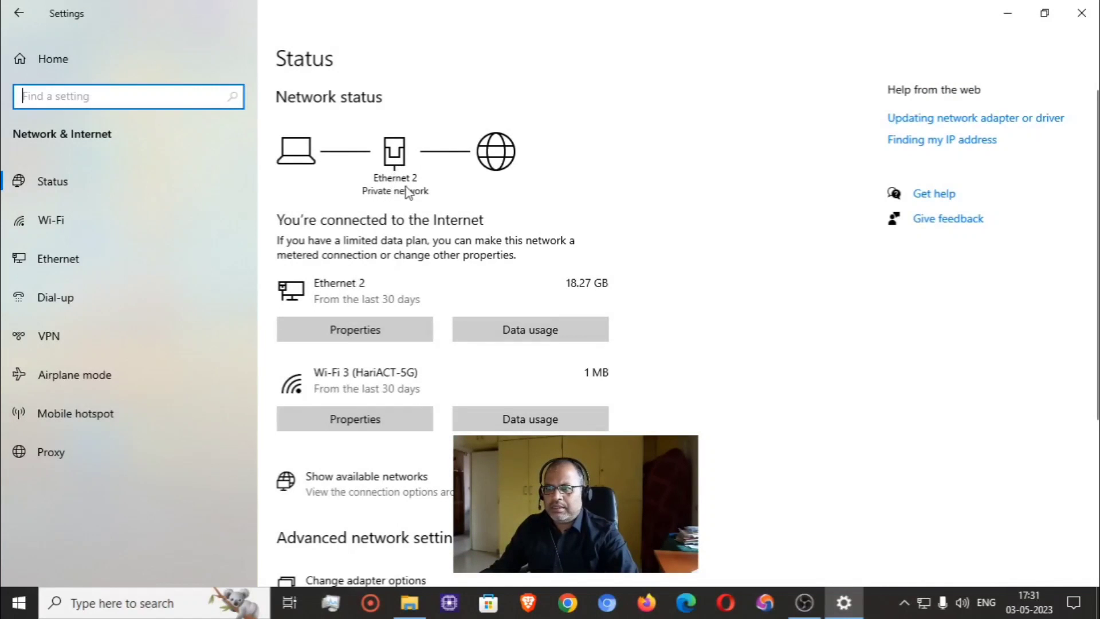
# - View Ethernet 2 properties: Automatic (DHCP) IP, 1000/1000 Mbps link, IPv4 192.168.0.106
pyautogui.scroll(-5, 473, 294)
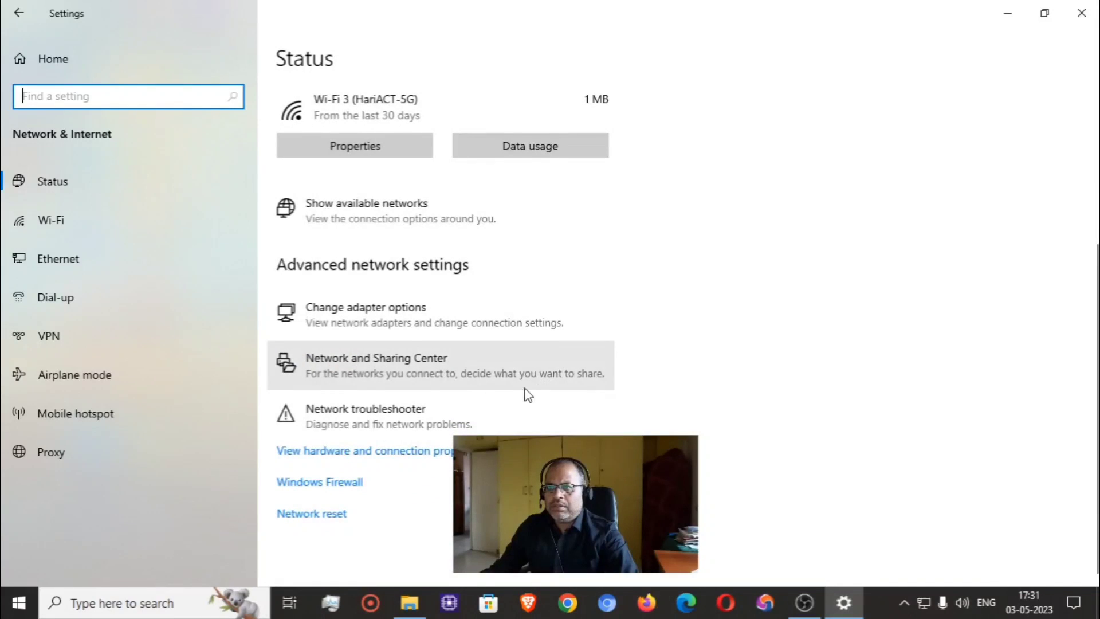
pyautogui.scroll(4, 401, 320)
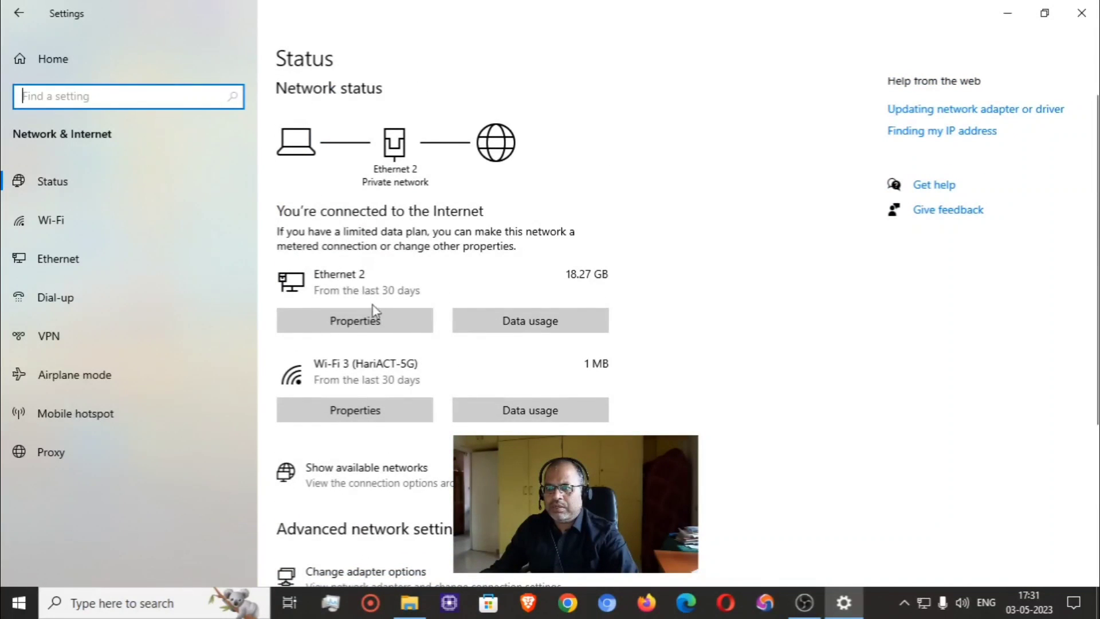
pyautogui.click(374, 319)
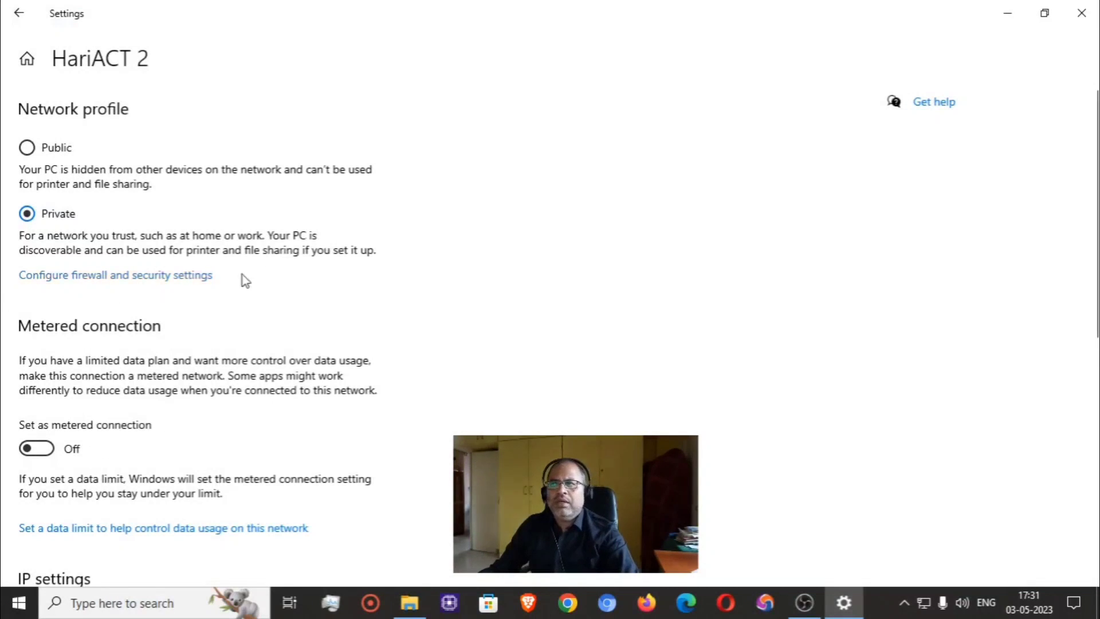
pyautogui.scroll(-6, 126, 338)
pyautogui.scroll(-1, 134, 343)
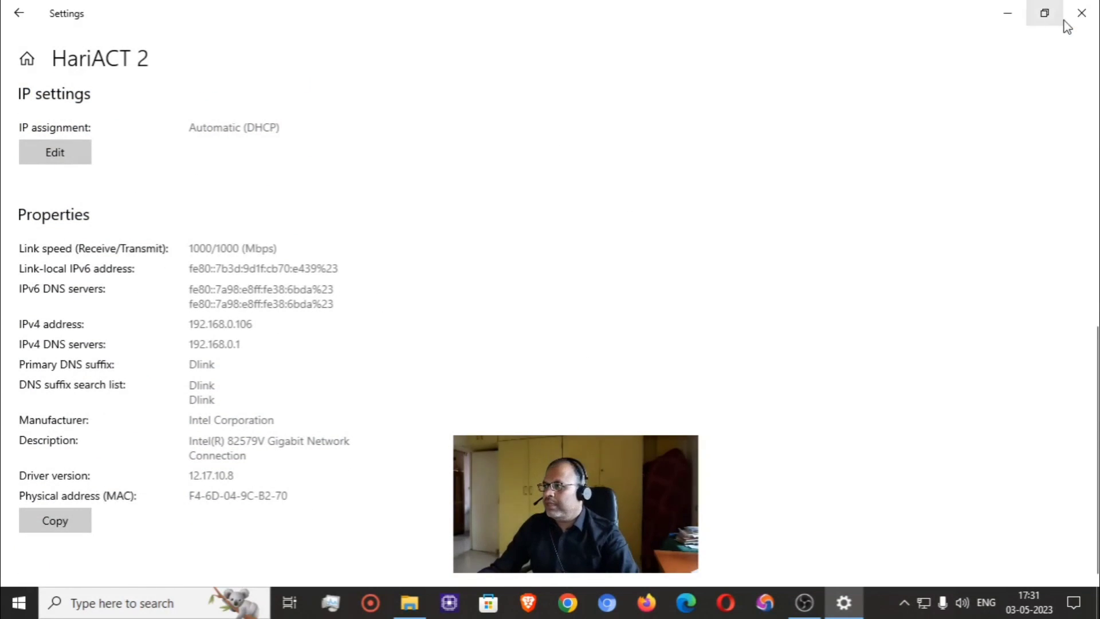
# - Minimize Settings, confirm HariACT-5G is connected, and launch Brave on the earlier OpenSpeedTest result
pyautogui.click(1013, 15)
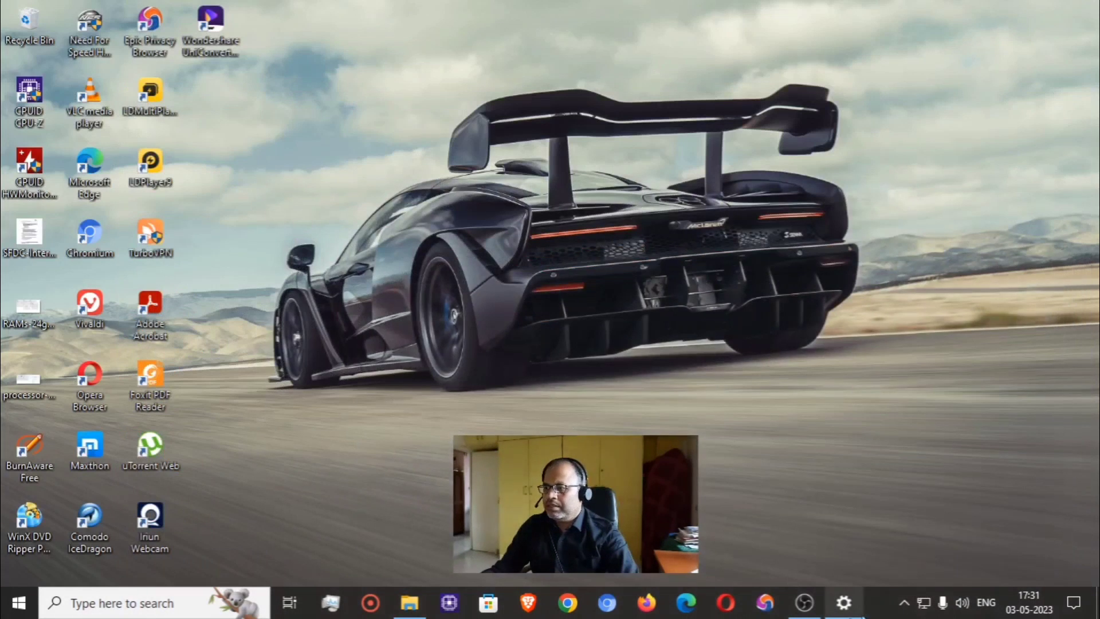
pyautogui.click(922, 603)
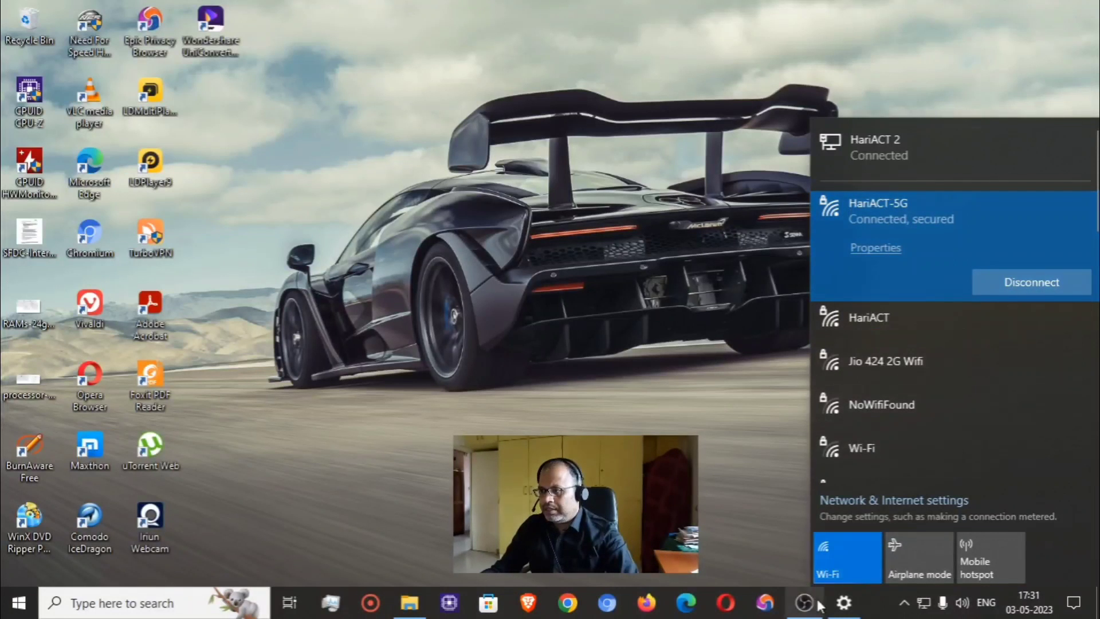
pyautogui.click(529, 604)
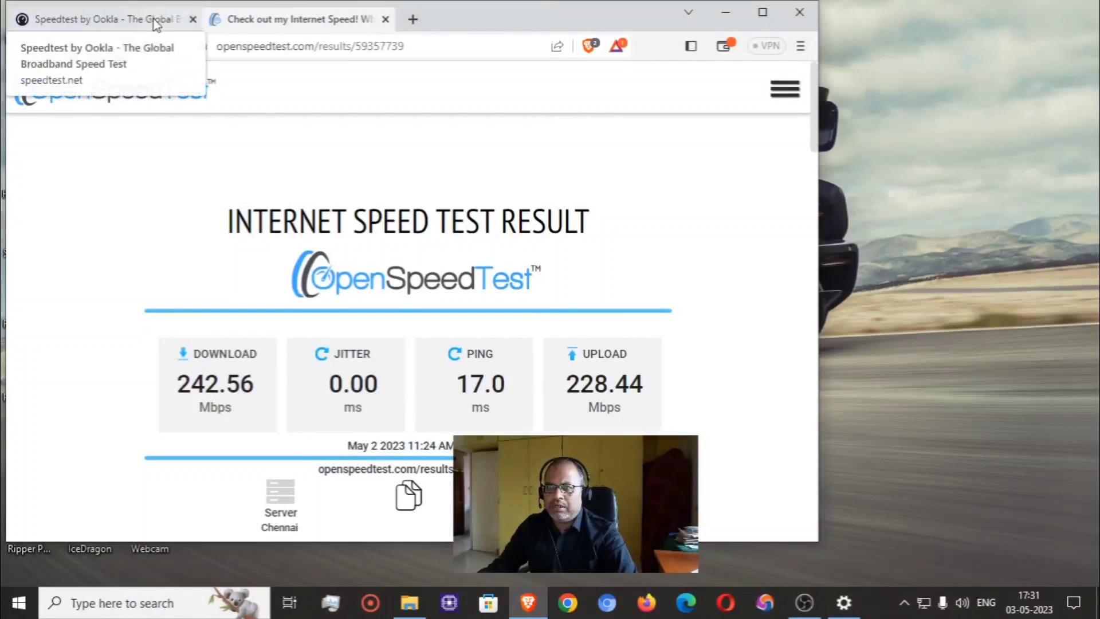
# - Switch to the Speedtest by Ookla page and maximize the Brave window
pyautogui.click(177, 22)
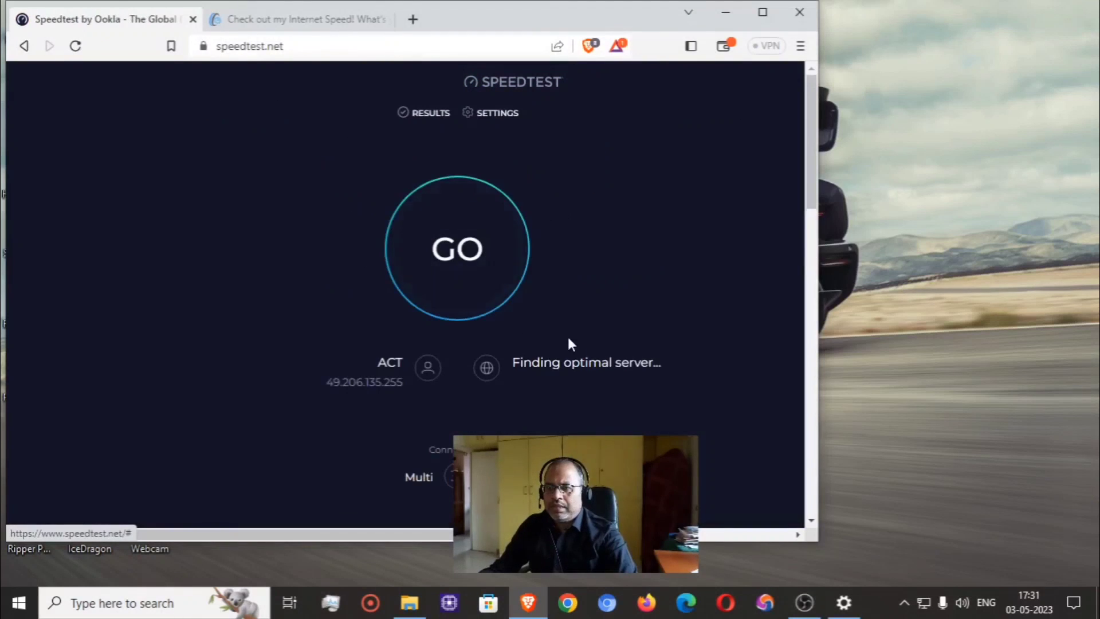
pyautogui.click(764, 12)
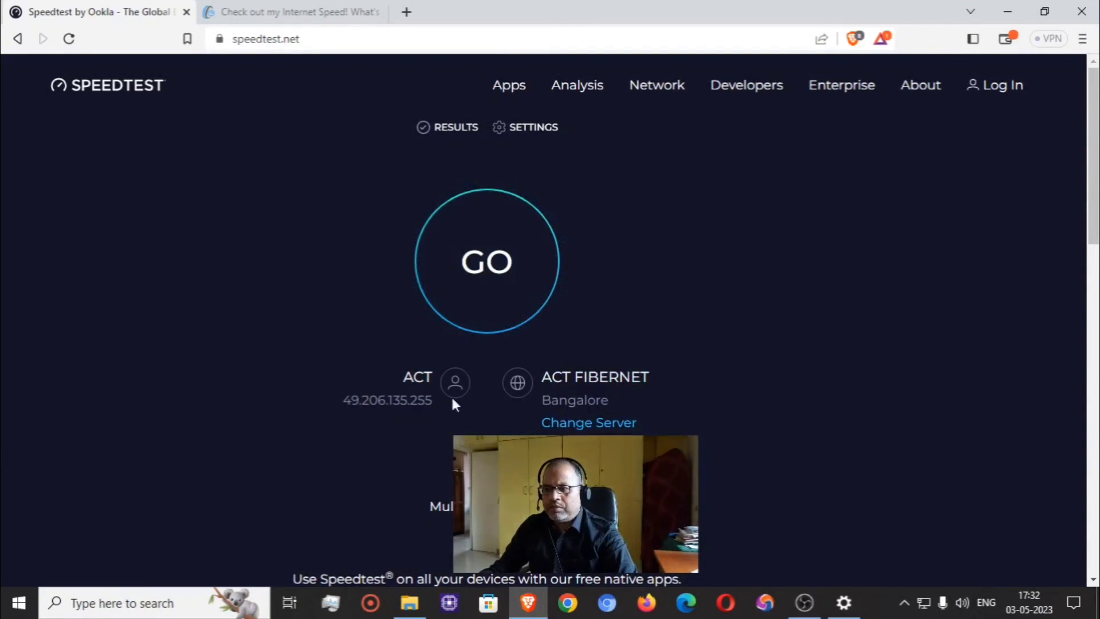
# - Run the speed test with location access blocked, checking HariACT-5G stays connected: 233.53/188.79 Mbps
pyautogui.click(483, 262)
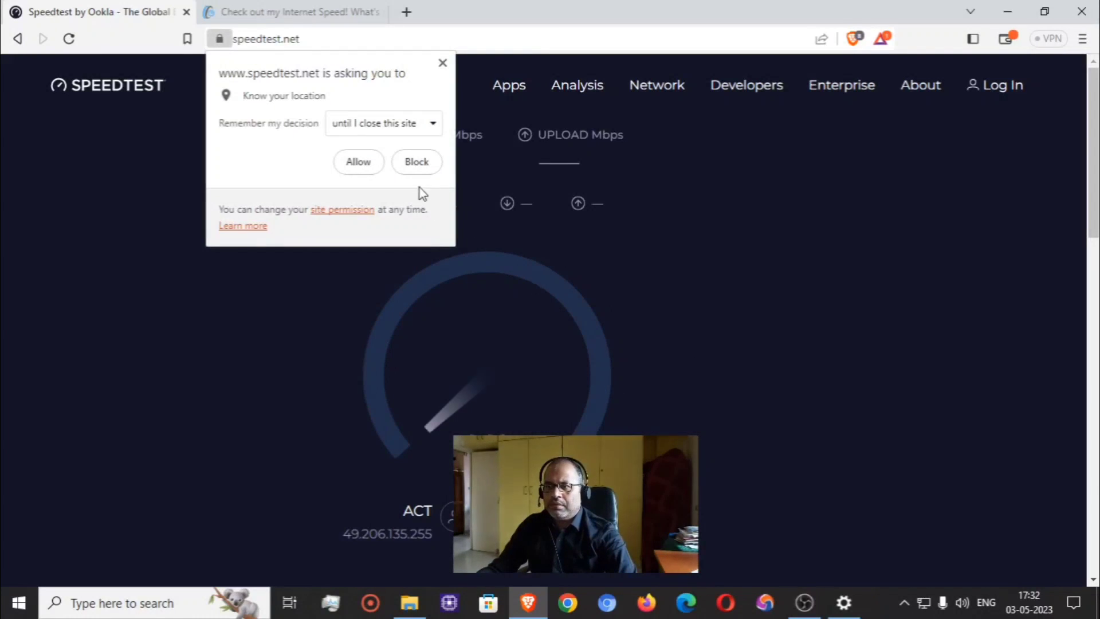
pyautogui.click(420, 165)
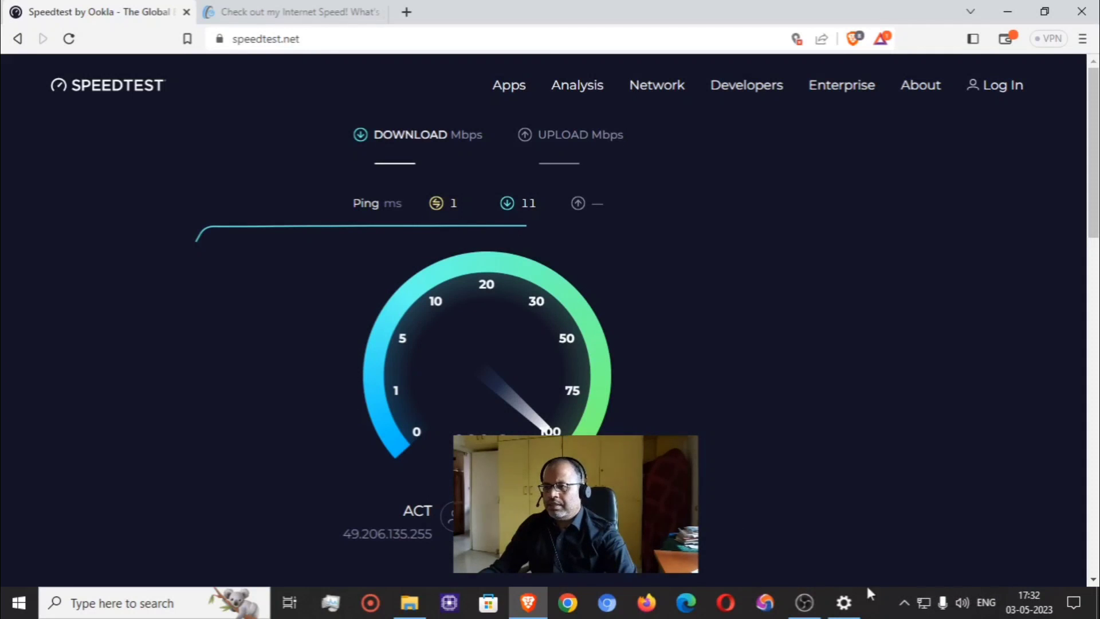
pyautogui.click(925, 602)
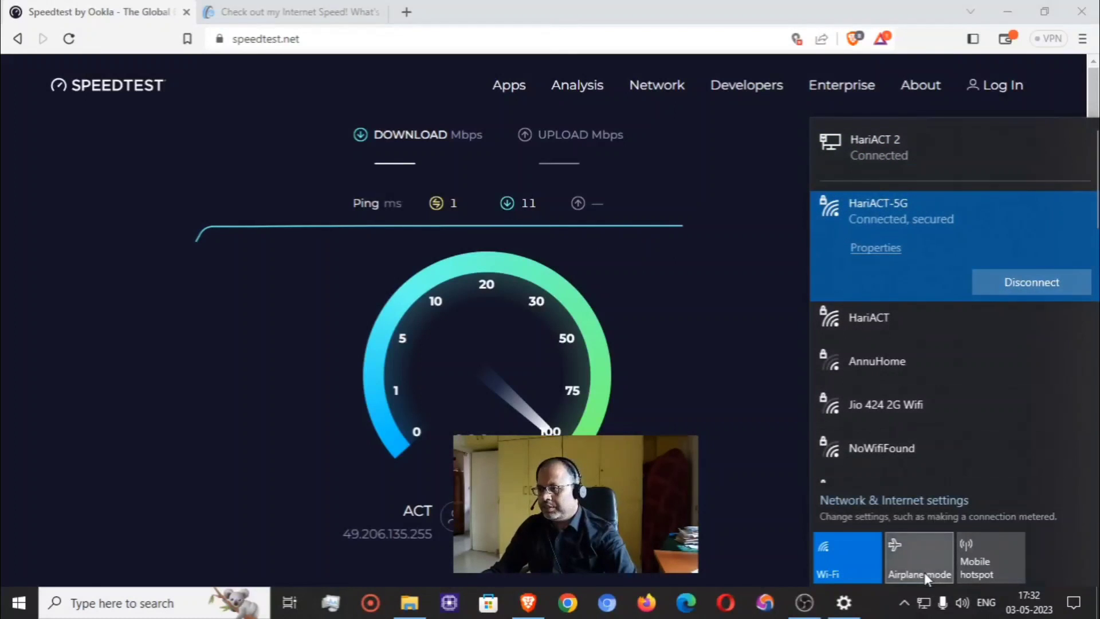
pyautogui.scroll(-5, 906, 439)
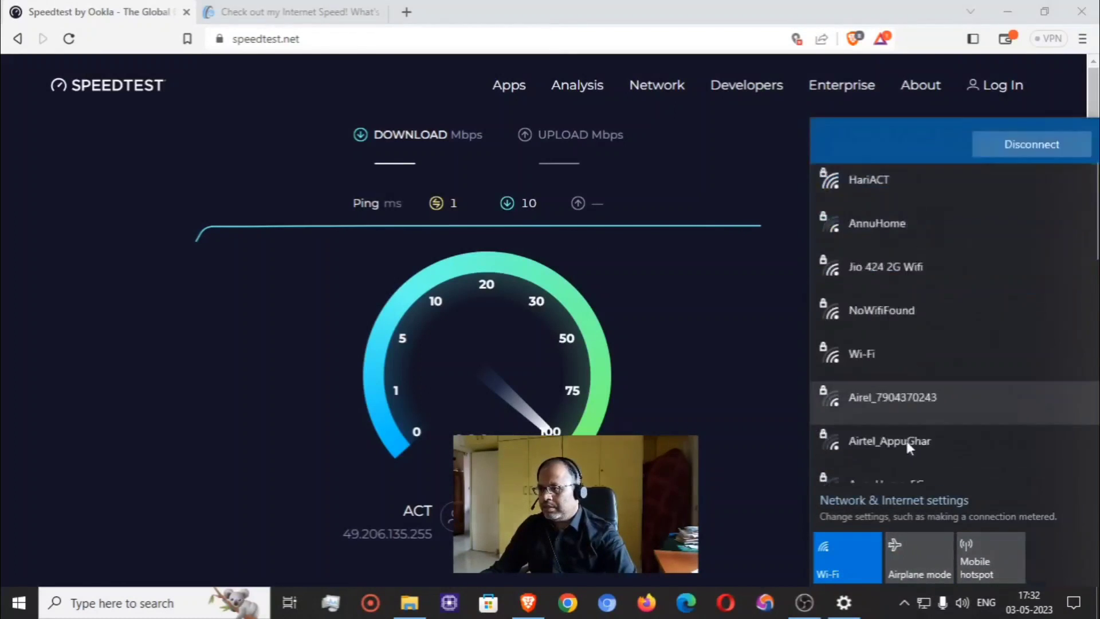
pyautogui.scroll(-5, 911, 455)
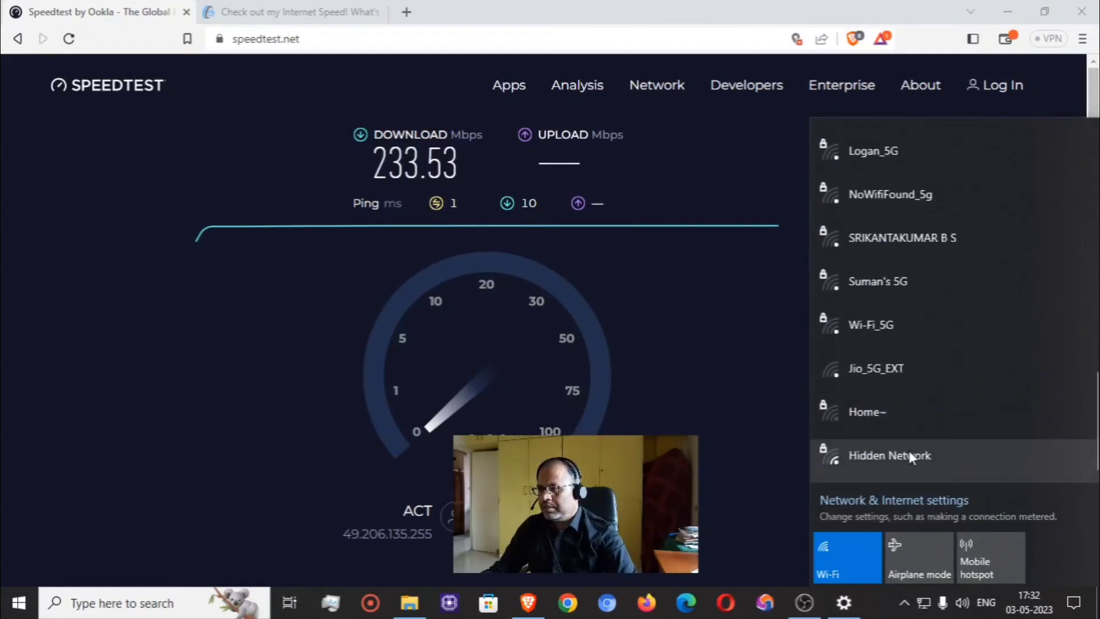
pyautogui.scroll(10, 905, 441)
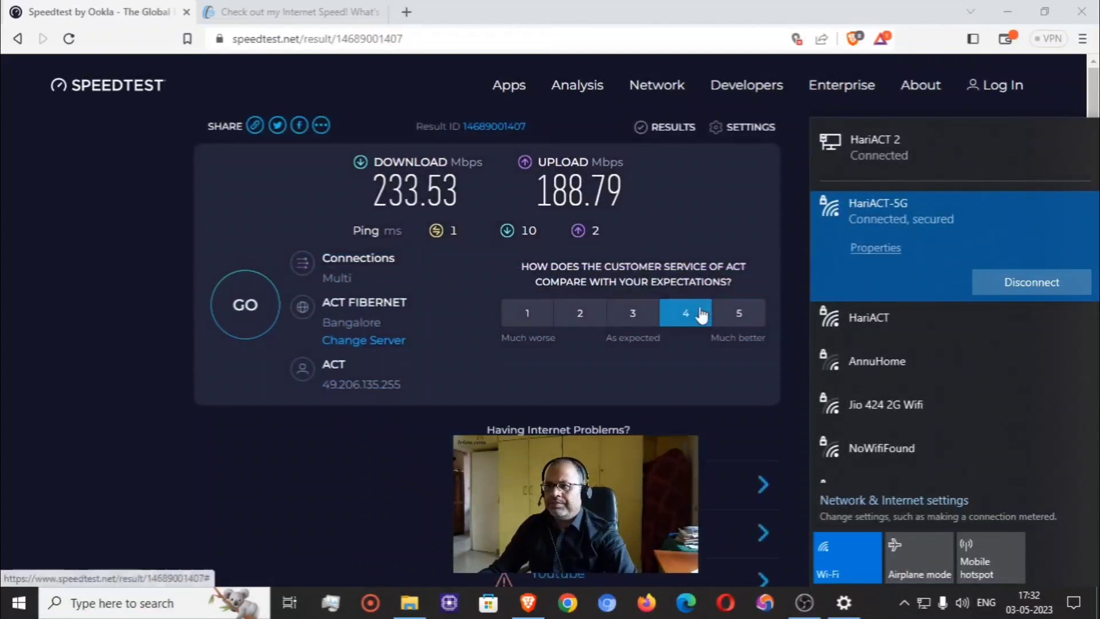
# - Dismiss the Wi-Fi list to show the 233.53/188.79 Mbps result, then bring up OBS's tray menu
pyautogui.click(319, 449)
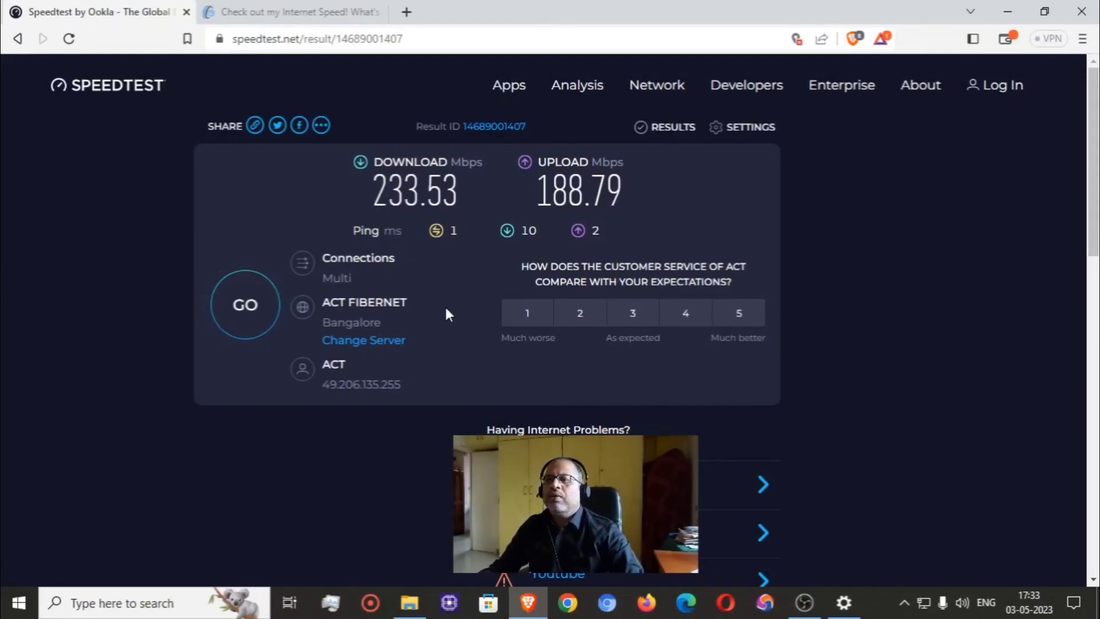
pyautogui.click(904, 602)
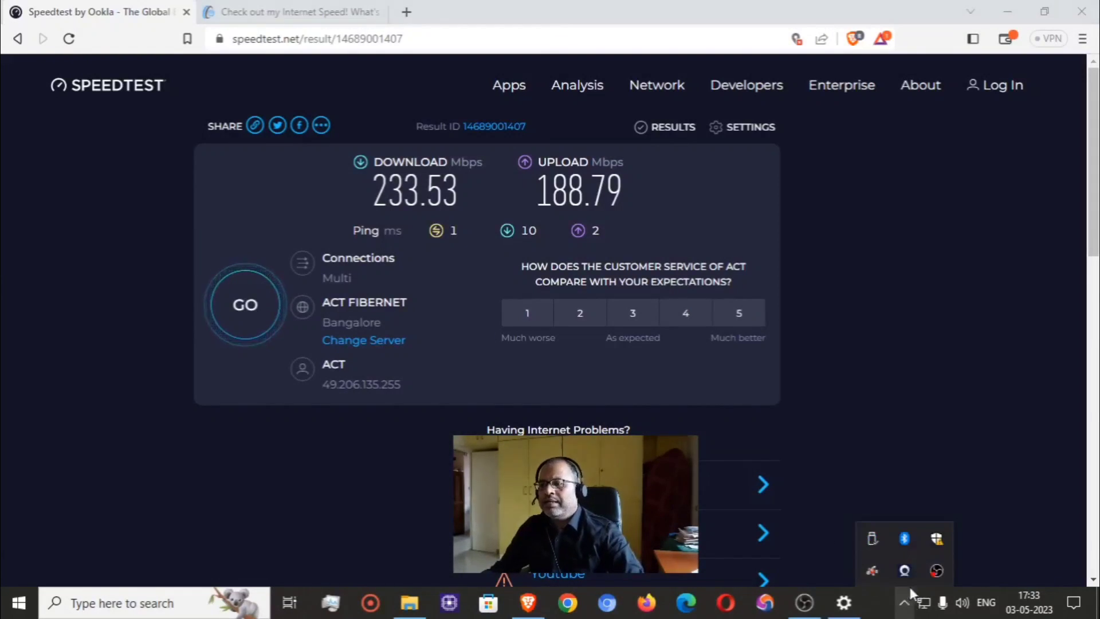
pyautogui.rightClick(938, 570)
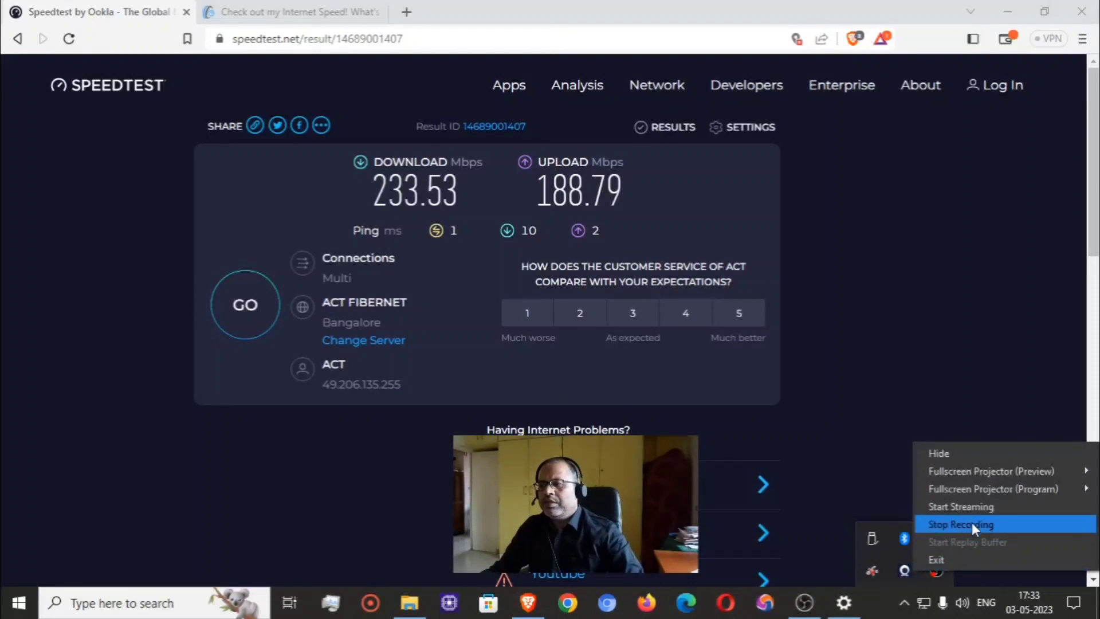